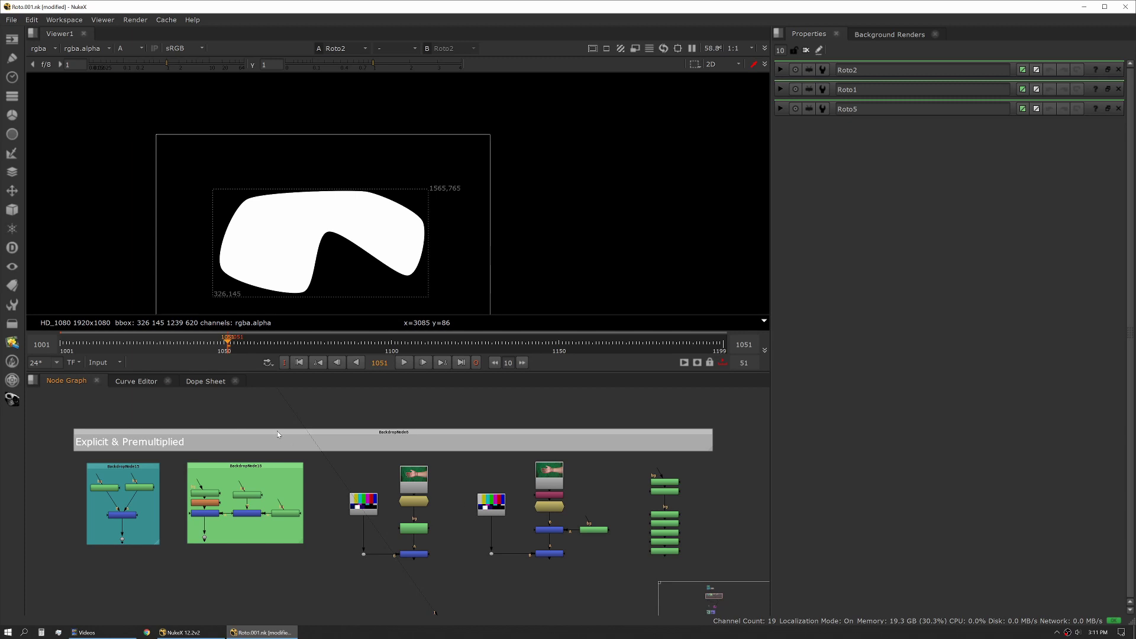
- Show the combined Merge14 output of BackdropNode15 in the viewer
key(1)
scroll(406, 238, up, 2)
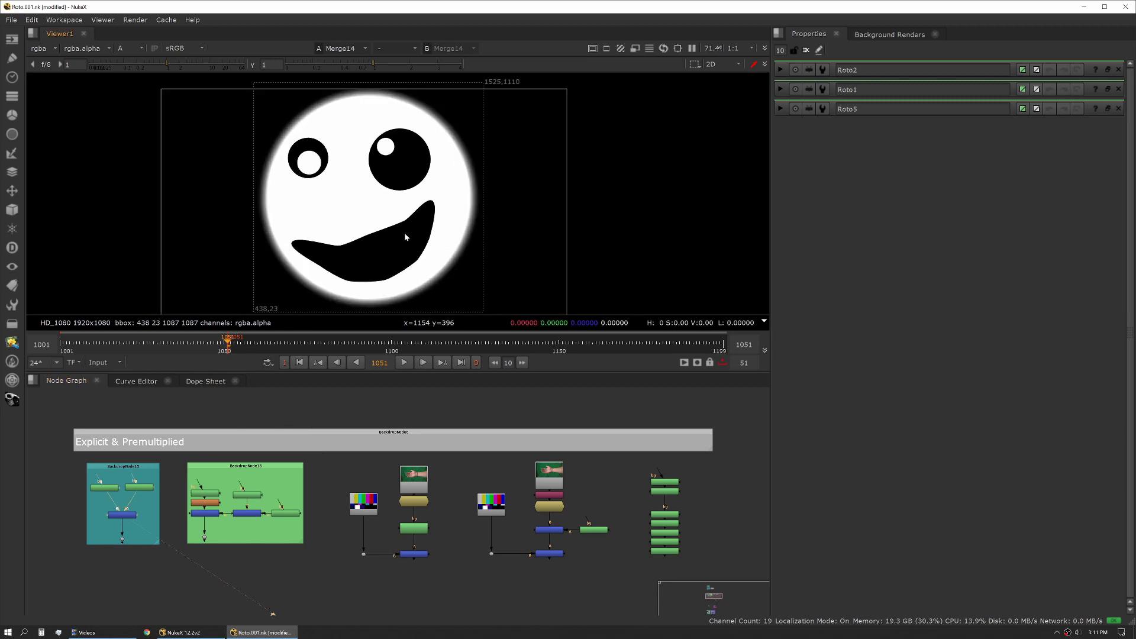
middle_drag(406, 237, 445, 224)
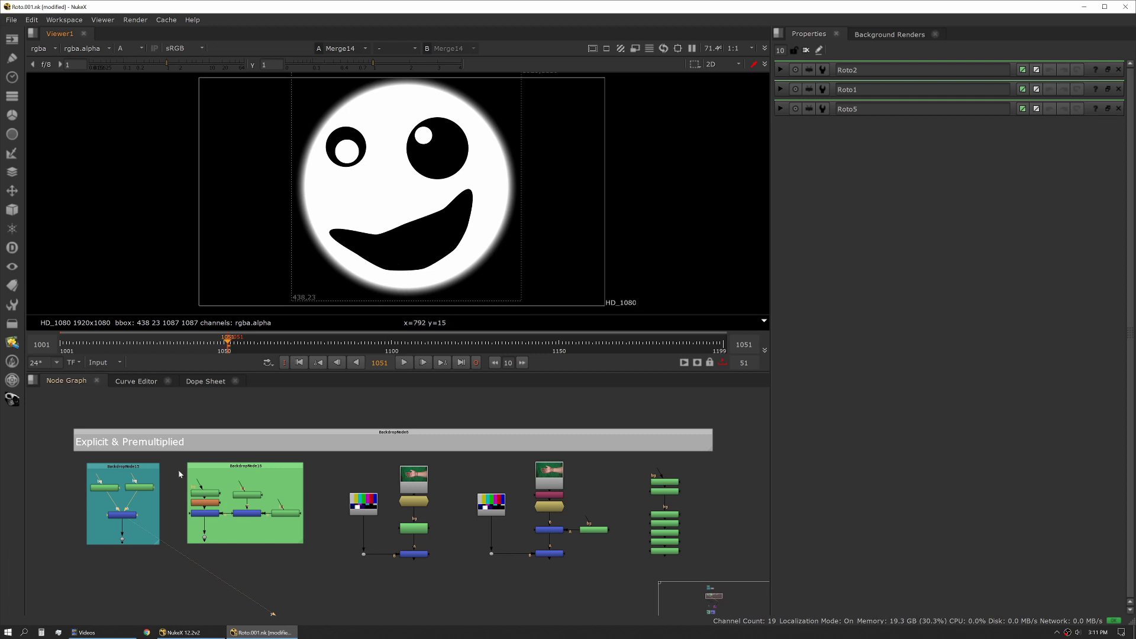
- View the Roto13 node's output and inspect the feather settings of its Ellipse1 shape
click(104, 487)
key(1)
double_click(105, 488)
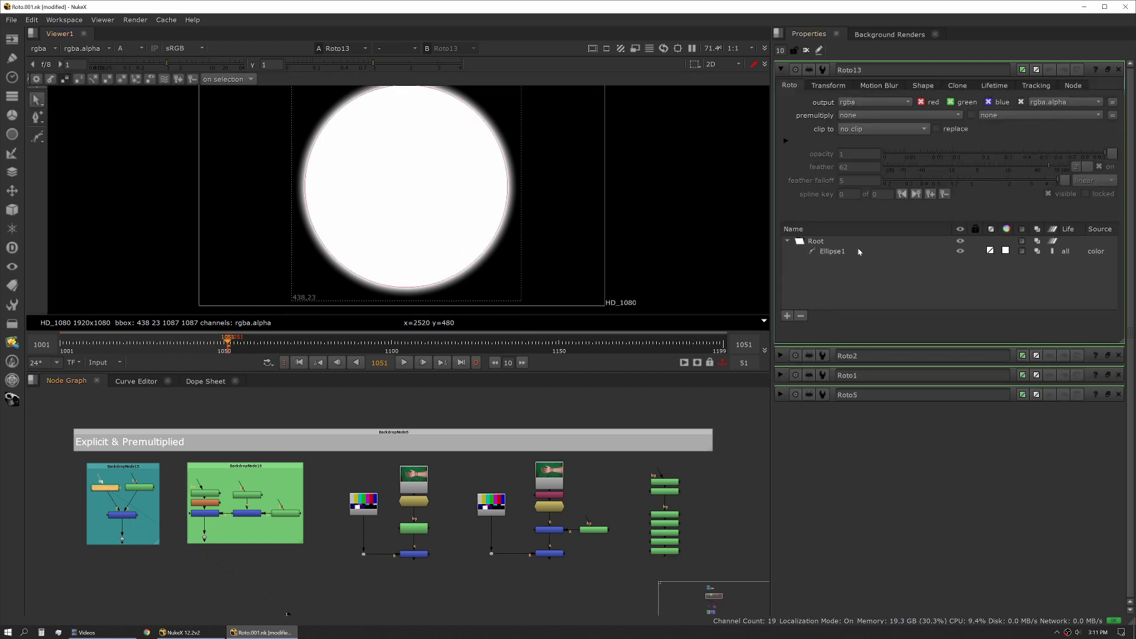
click(832, 251)
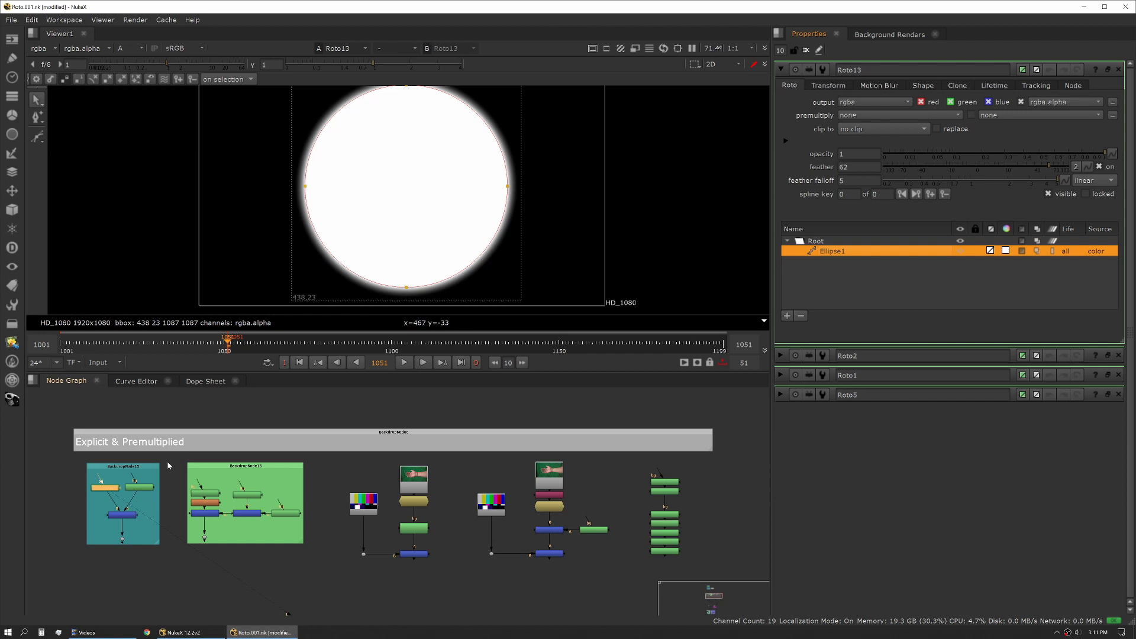
- View the Roto11 face shapes with their properties, and return the viewer to the Merge14 result
click(147, 488)
key(1)
double_click(146, 488)
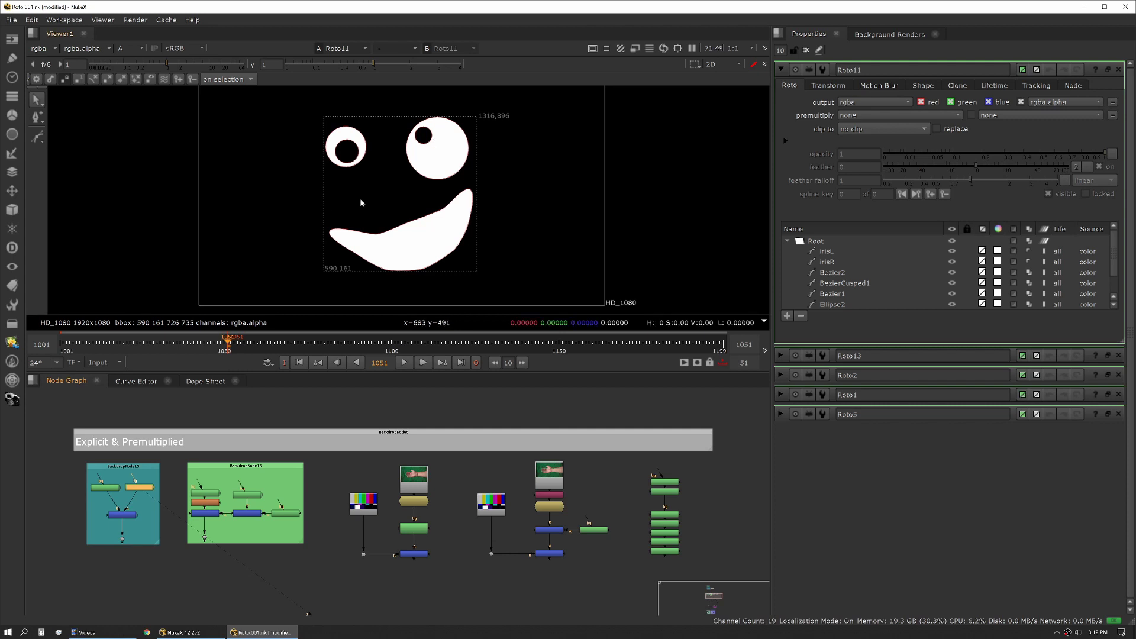
key(1)
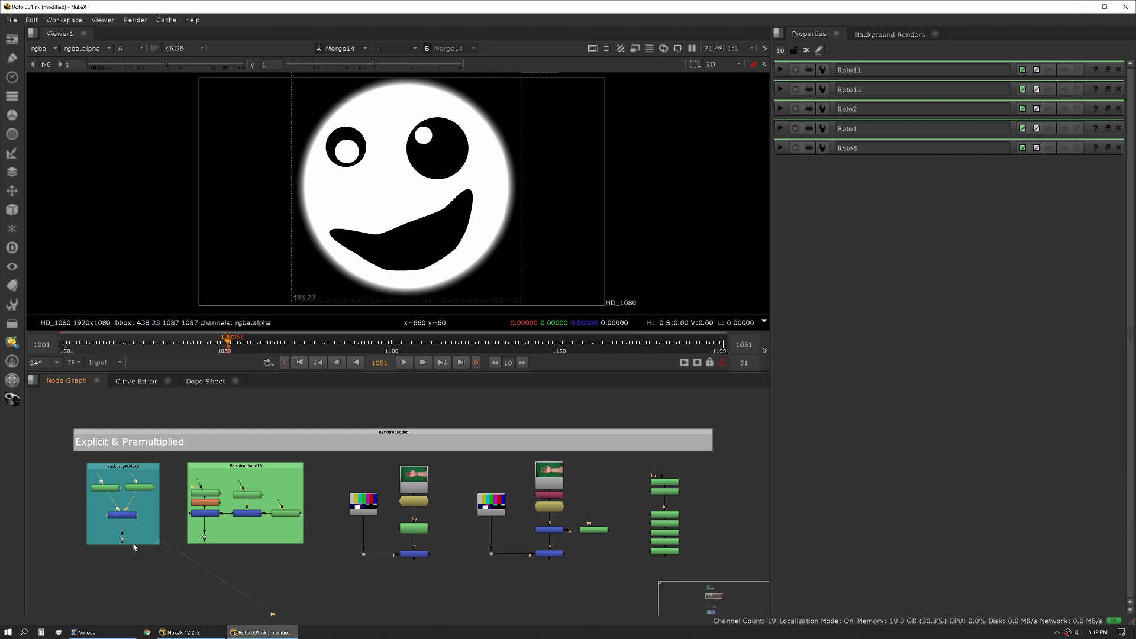
- Show the Merge12 stencil result of BackdropNode16 in the viewer
scroll(134, 546, up, 3)
click(278, 520)
key(1)
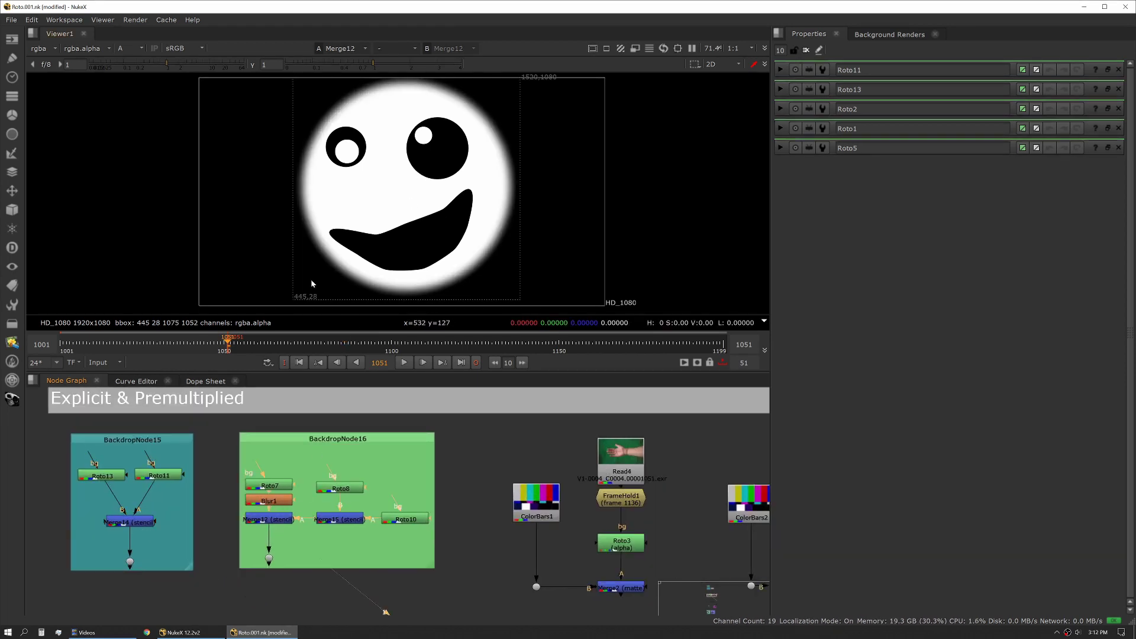
- View the Roto7 and Blur1 outputs, and compare them with the feather settings of Roto13's Ellipse1 shape
click(269, 486)
key(1)
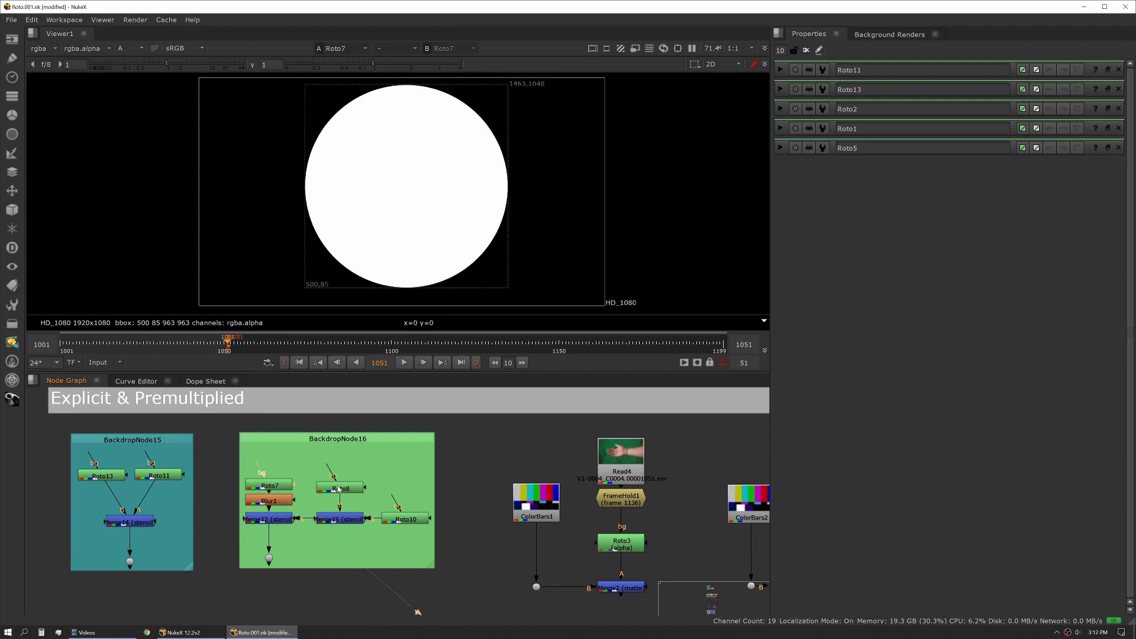
click(273, 501)
key(1)
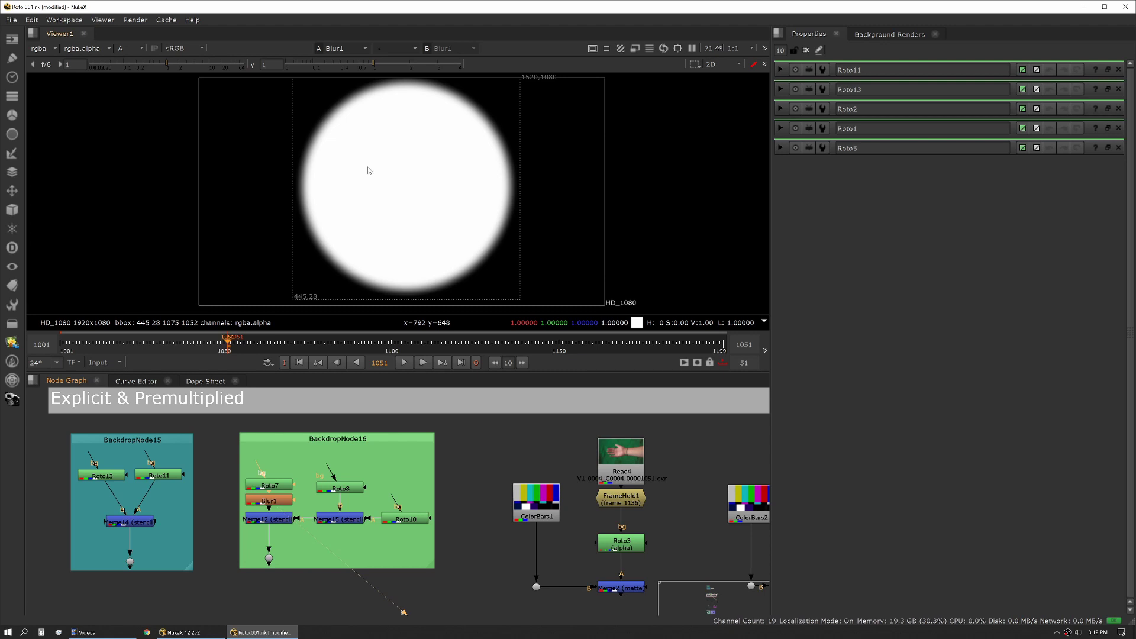
double_click(102, 476)
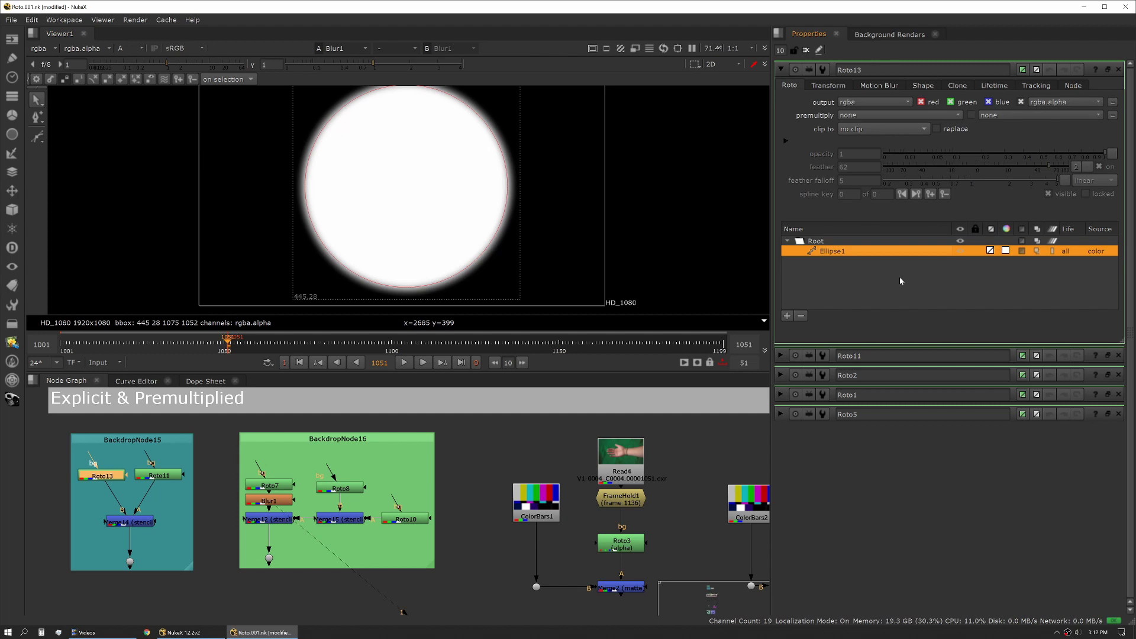
click(850, 252)
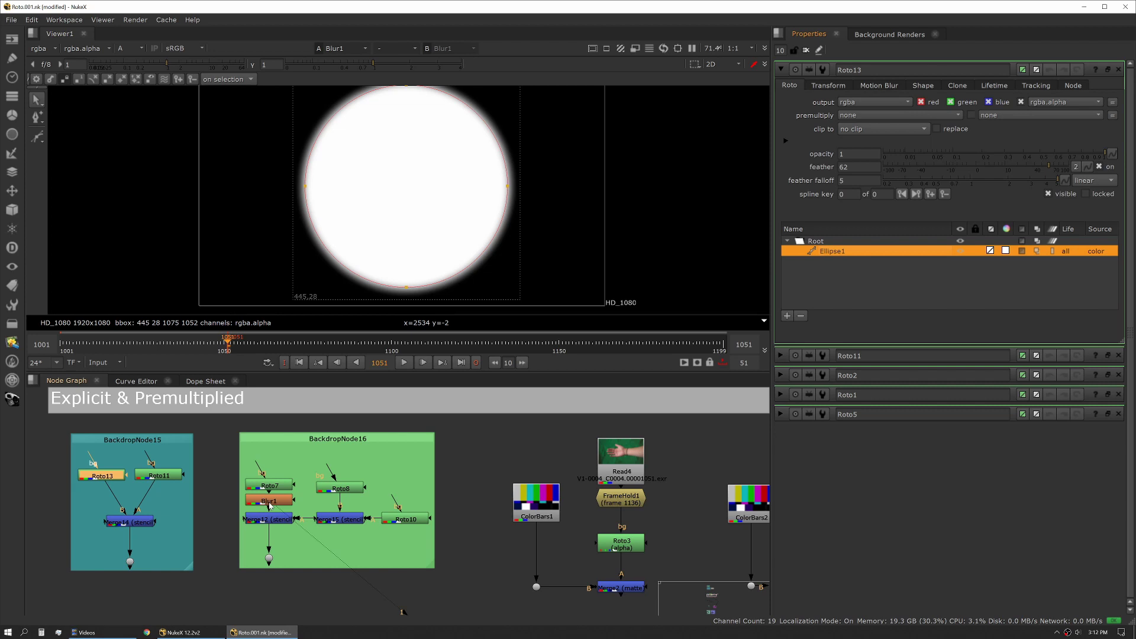
- View the Roto8 and Roto10 mattes separately and their combination at the Merge15 stencil
click(340, 488)
key(1)
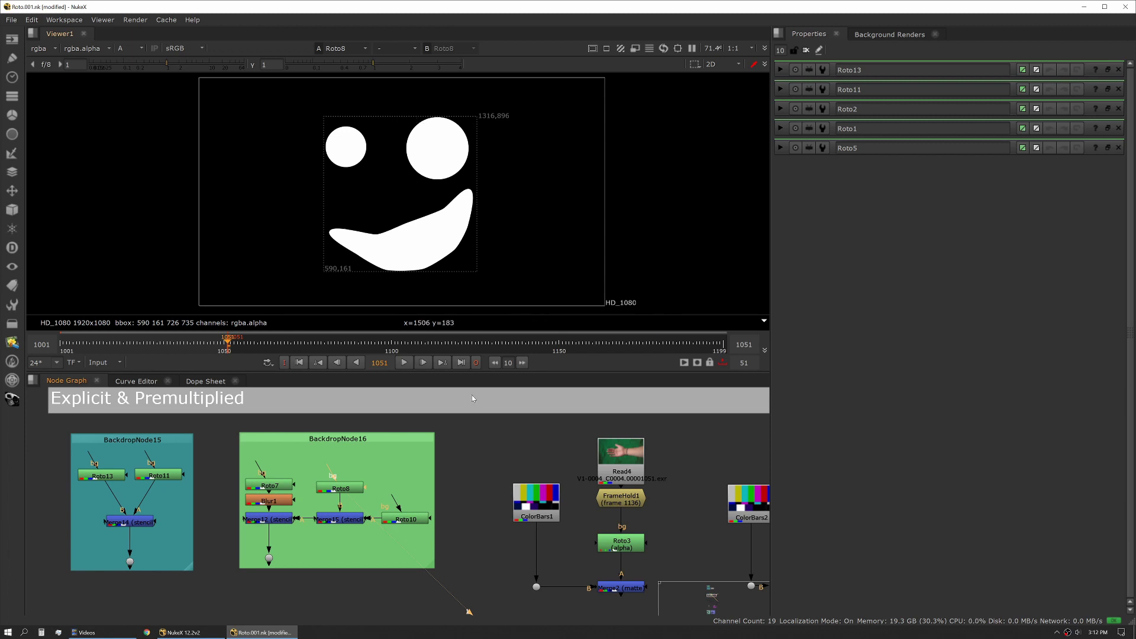
click(414, 520)
key(1)
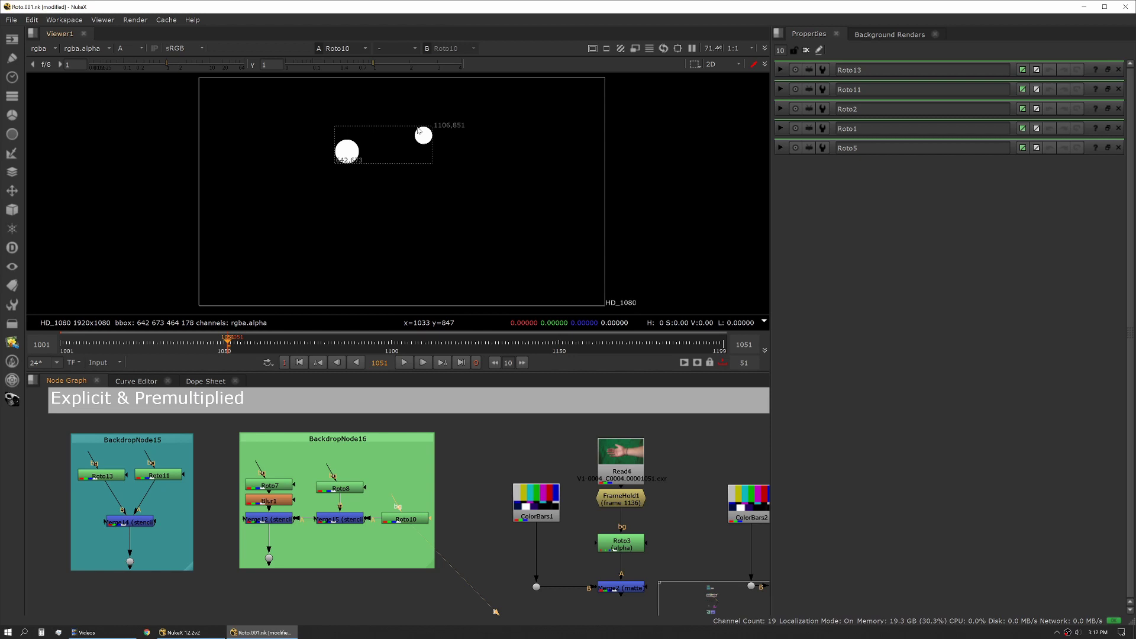
click(349, 518)
key(1)
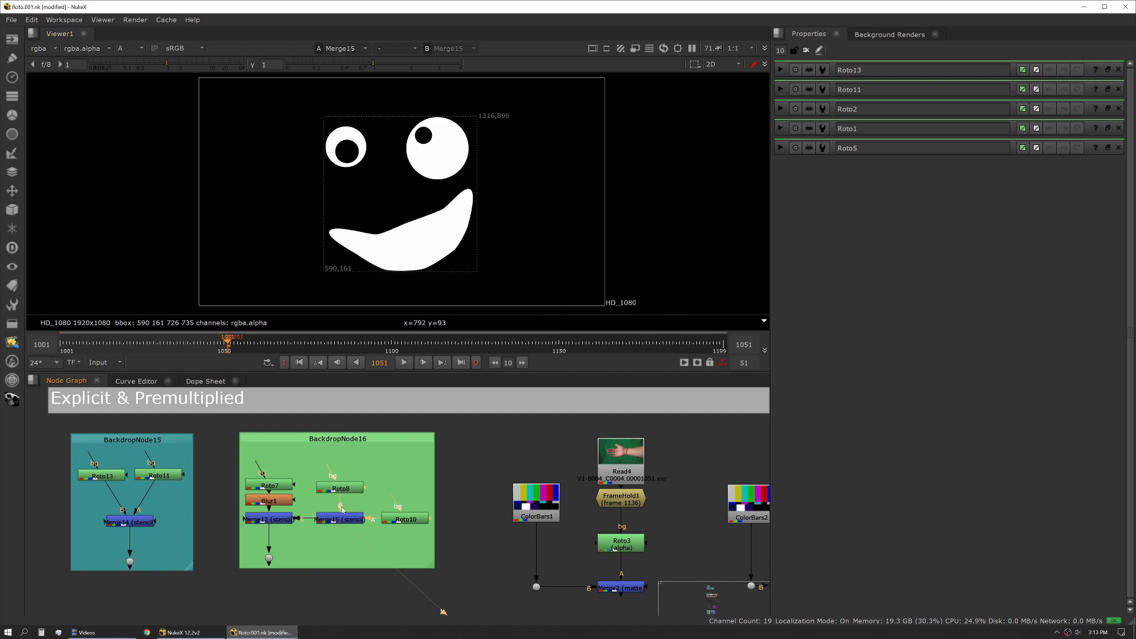
- Disable and re-enable Roto8, and show the final Merge12 stencil result in the viewer
click(348, 489)
key(d)
key(d)
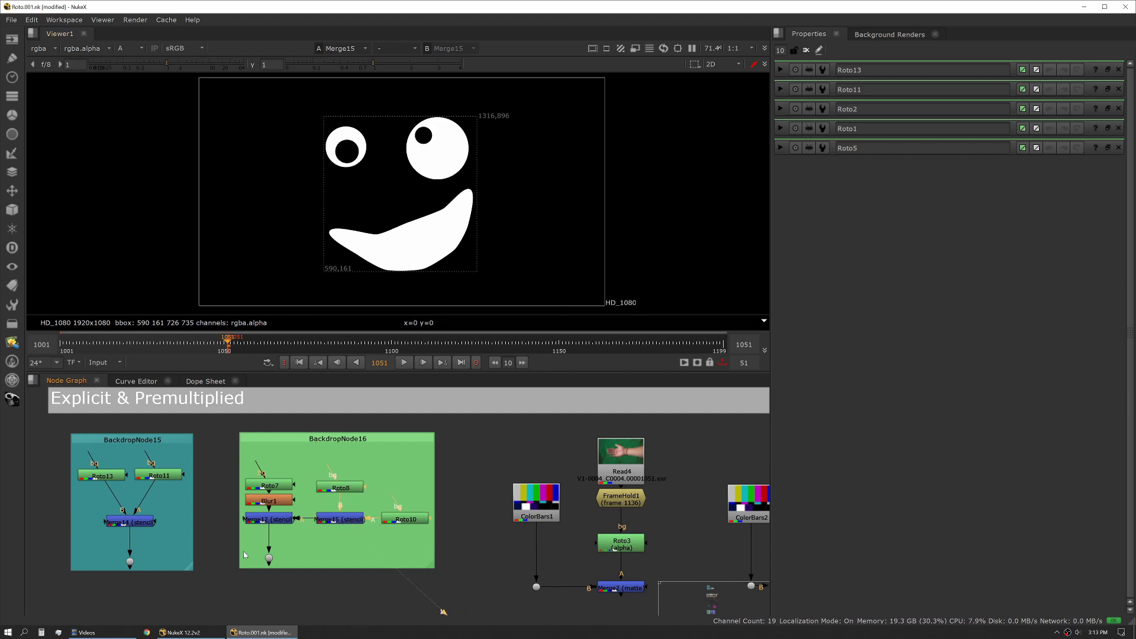
click(286, 521)
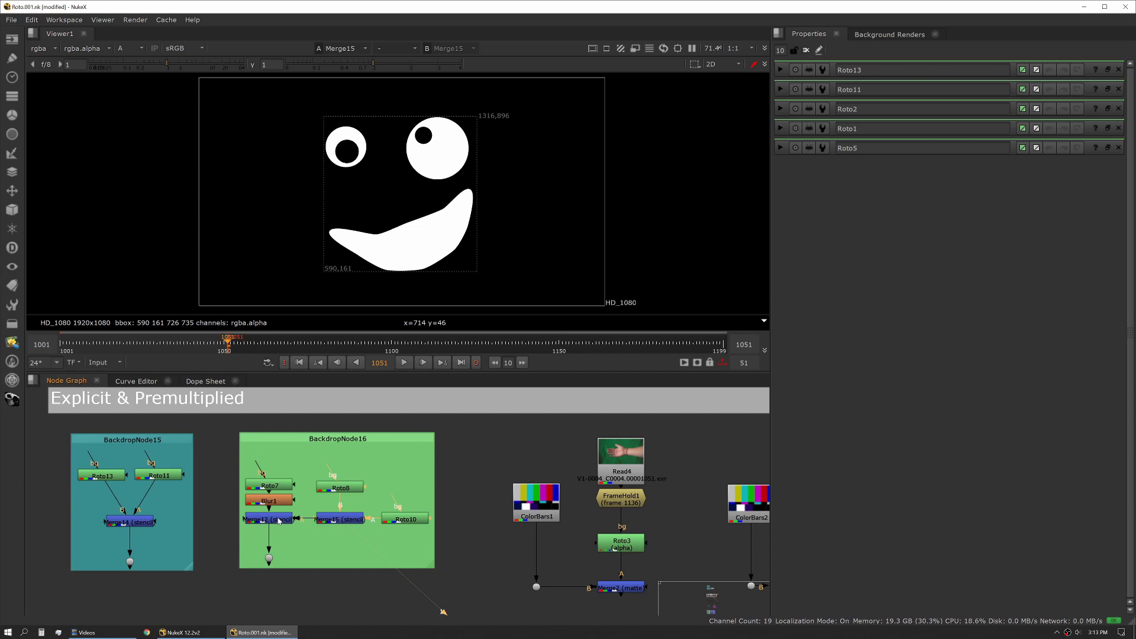
key(1)
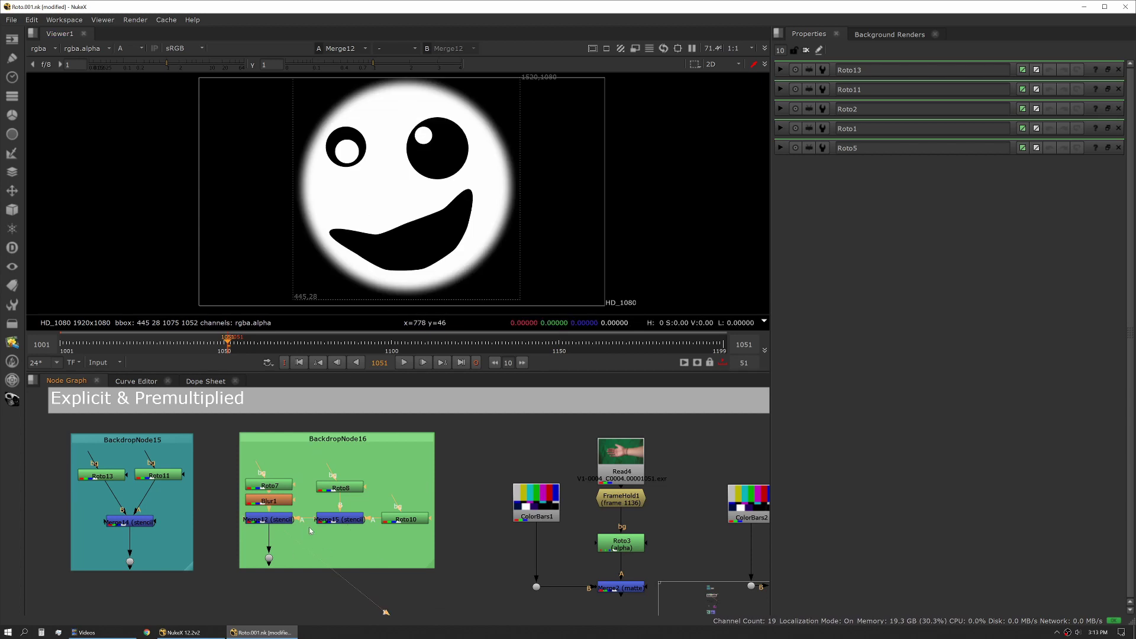
- Show the FrameHold1 hand plate in the viewer in full RGB instead of alpha
middle_drag(309, 527, 97, 518)
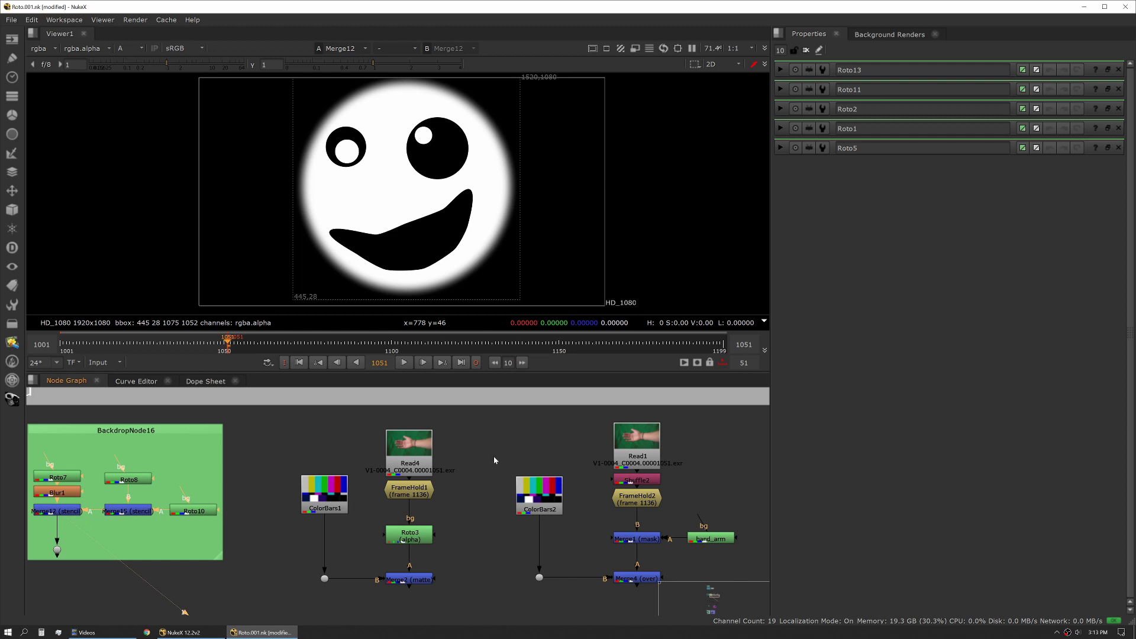
click(411, 487)
key(1)
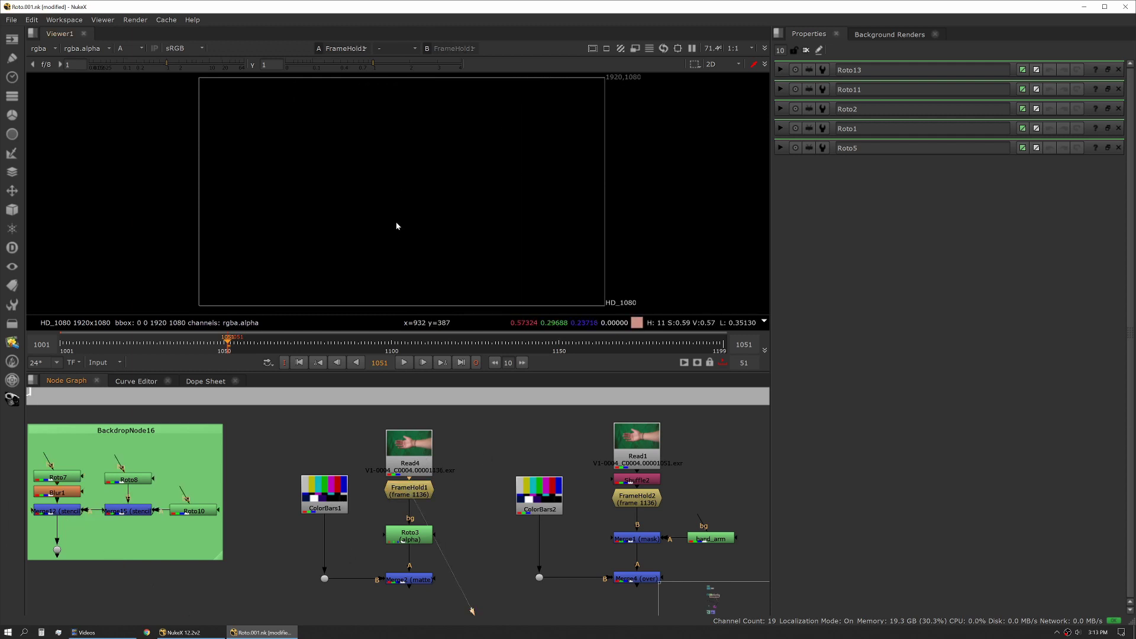
scroll(396, 216, up, 1)
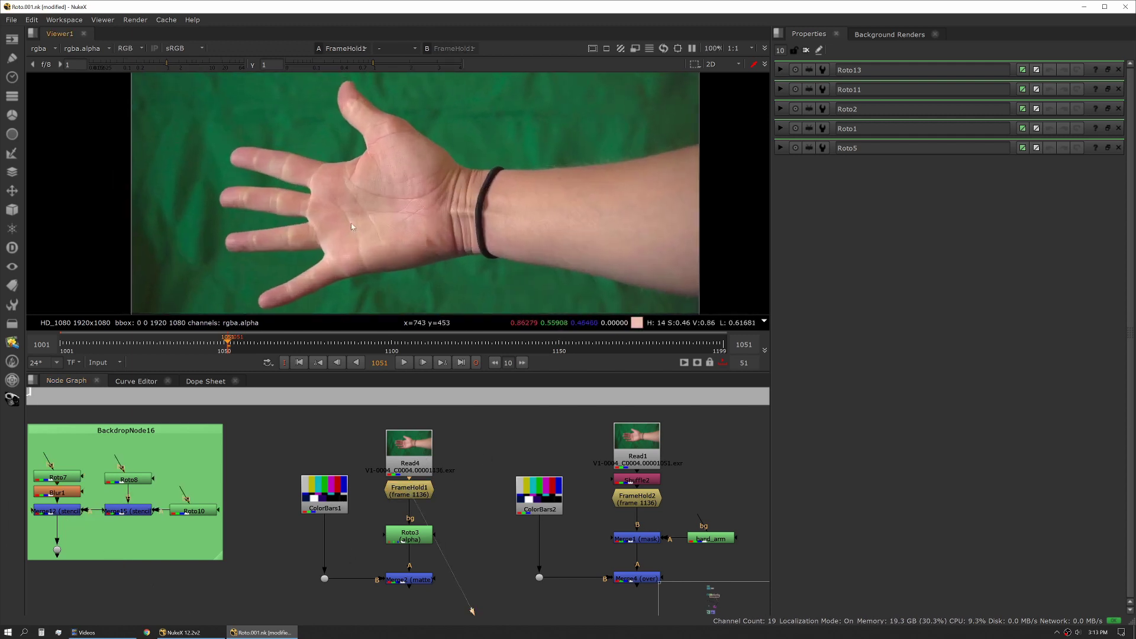
- Inspect the Roto3 alpha shapes over the hand plate, and view the Merge2 matte composite over the color bars
click(415, 533)
double_click(415, 533)
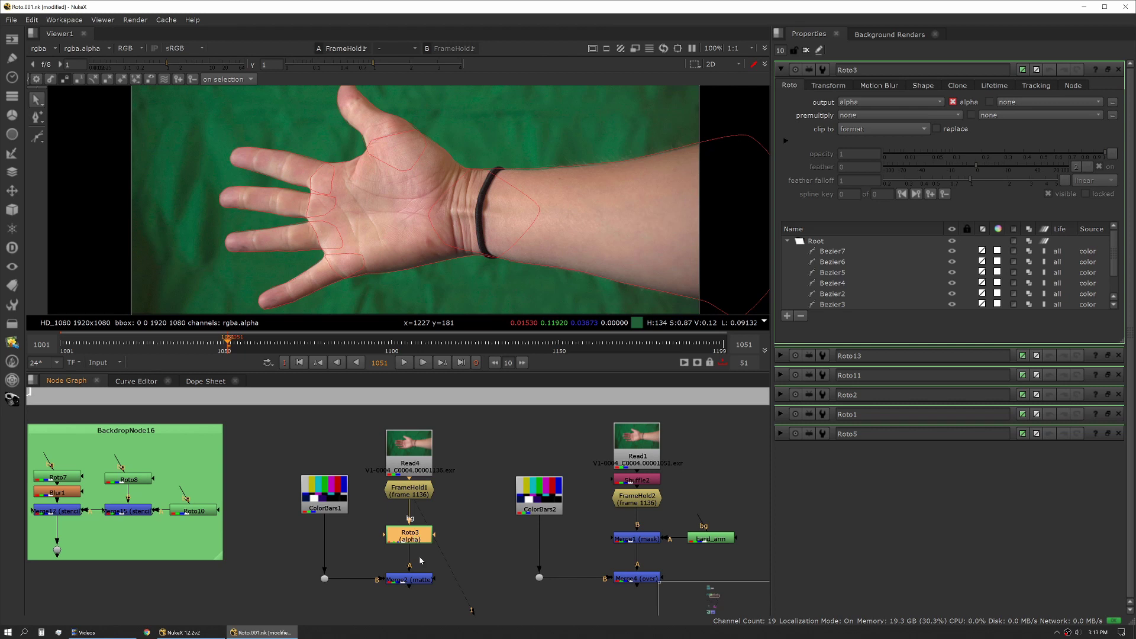
click(415, 582)
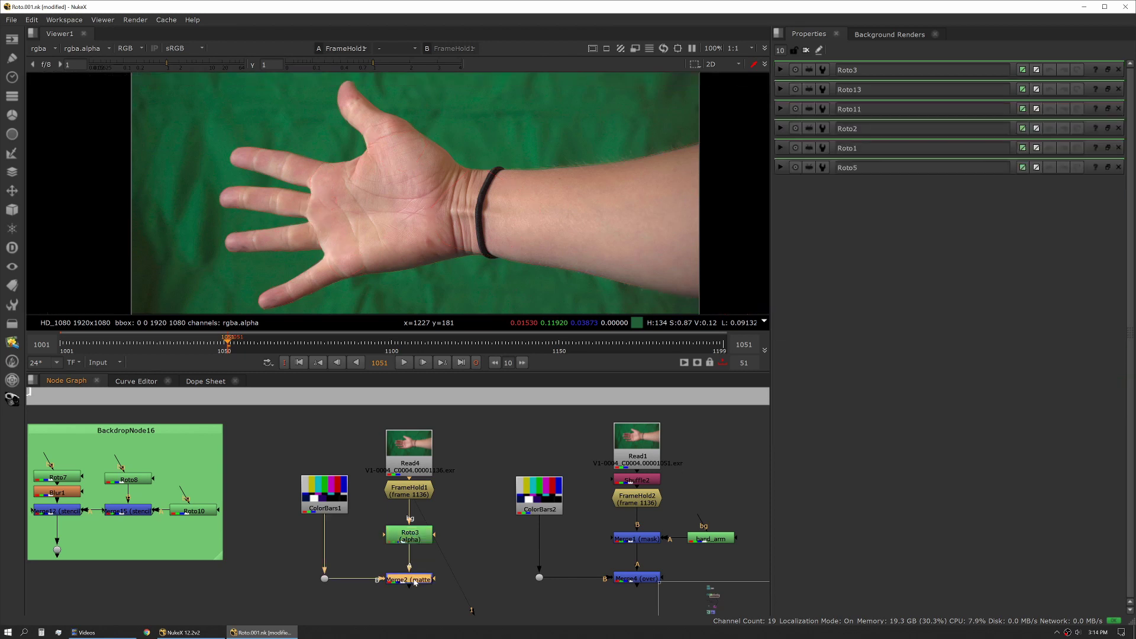
key(1)
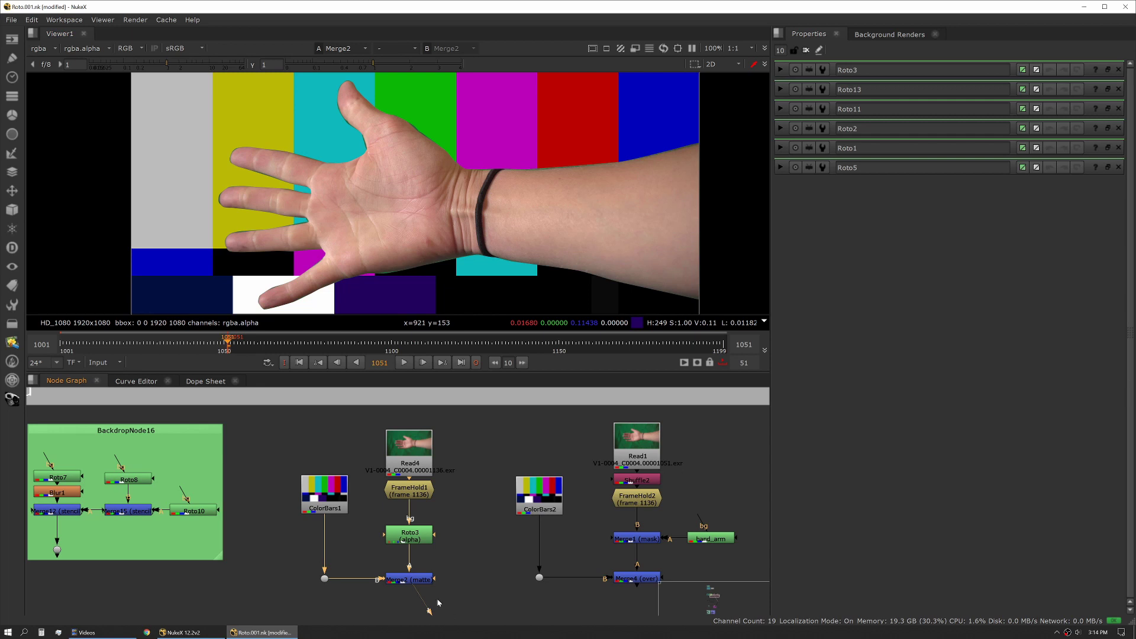
click(414, 583)
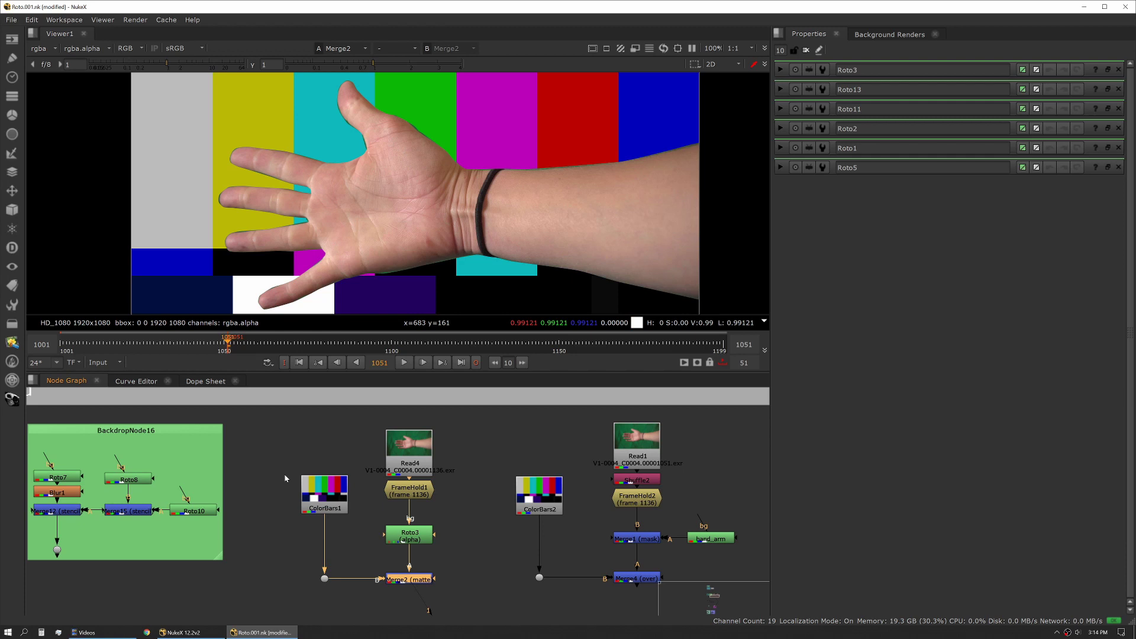
- View the Shuffle2 output of the second hand setup and open the hand_arm roto's properties
middle_drag(538, 507, 422, 516)
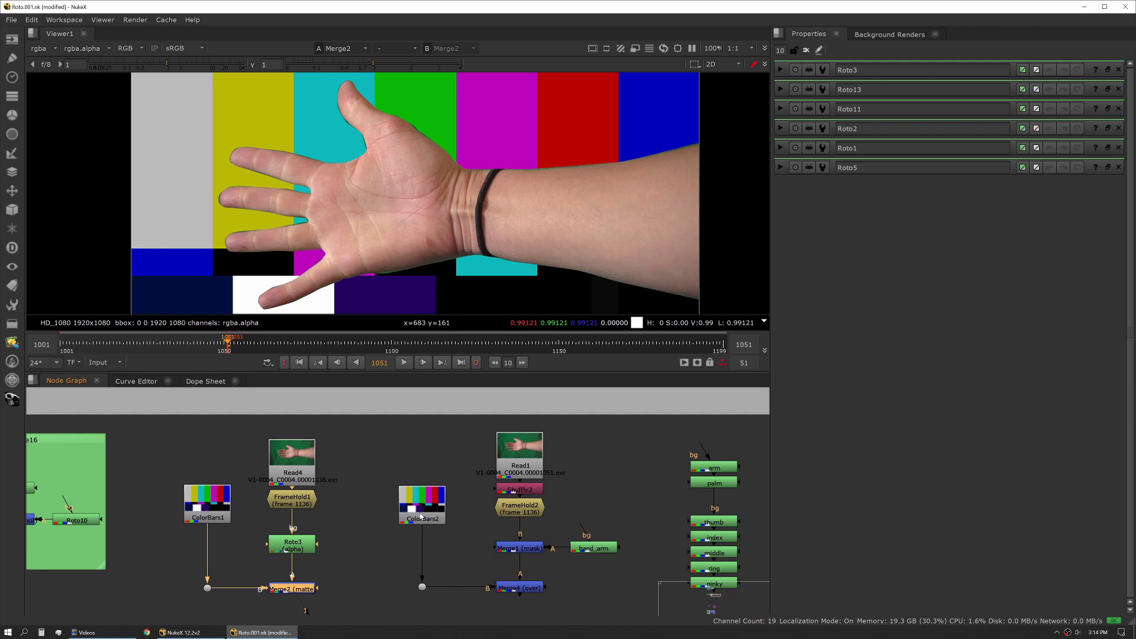
click(535, 490)
key(1)
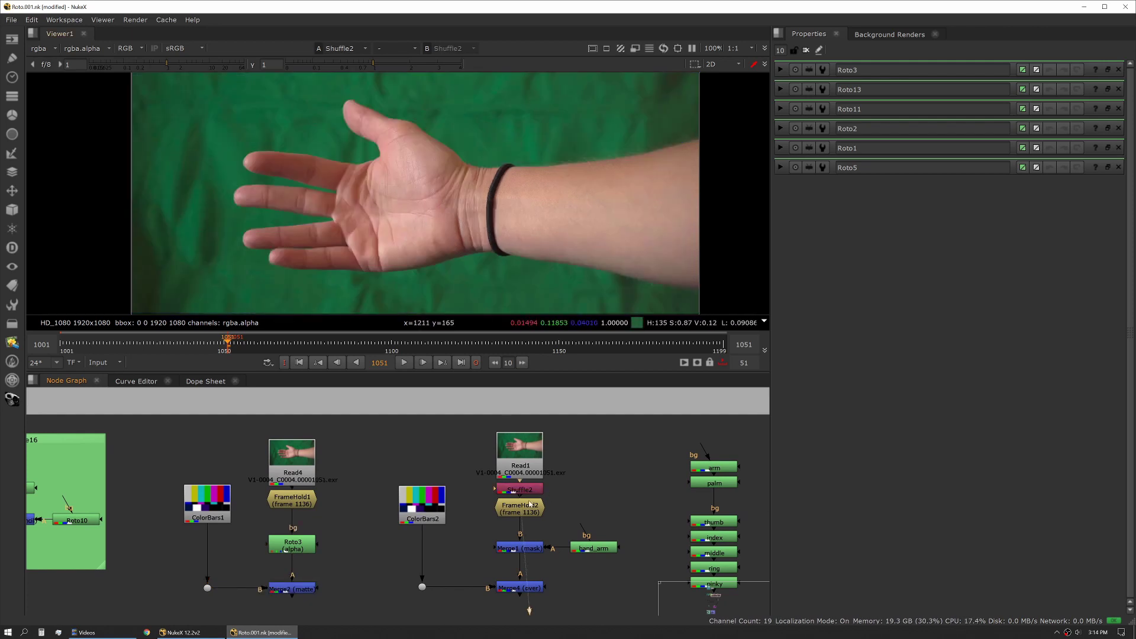
click(531, 510)
double_click(582, 549)
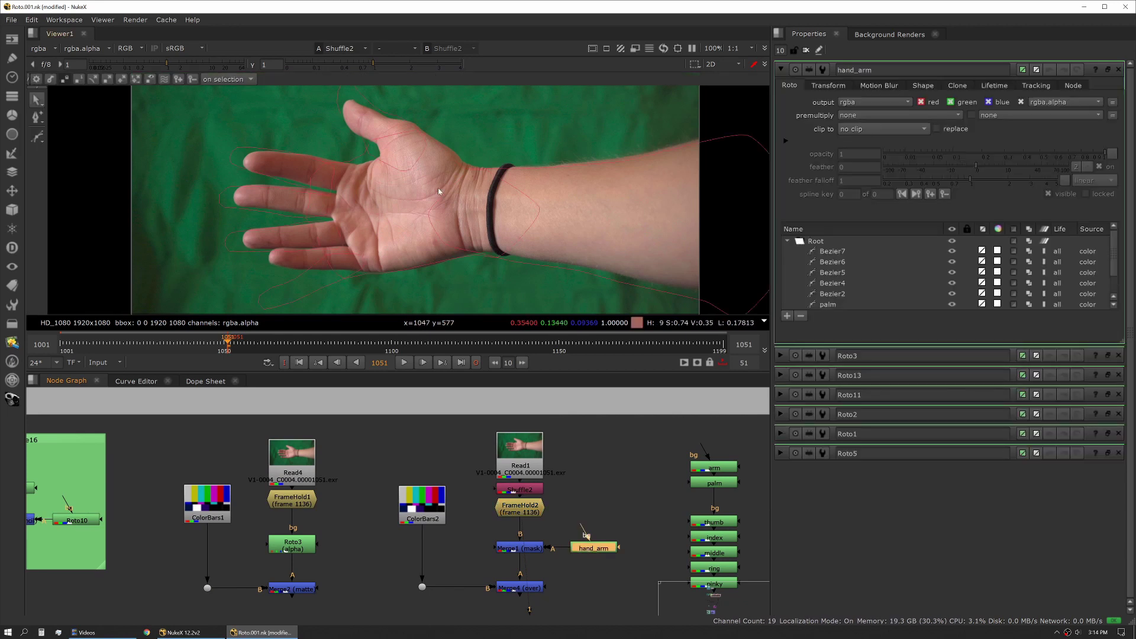
- View the FrameHold2 plate with the hand_arm roto shapes overlaid on it
click(528, 520)
key(1)
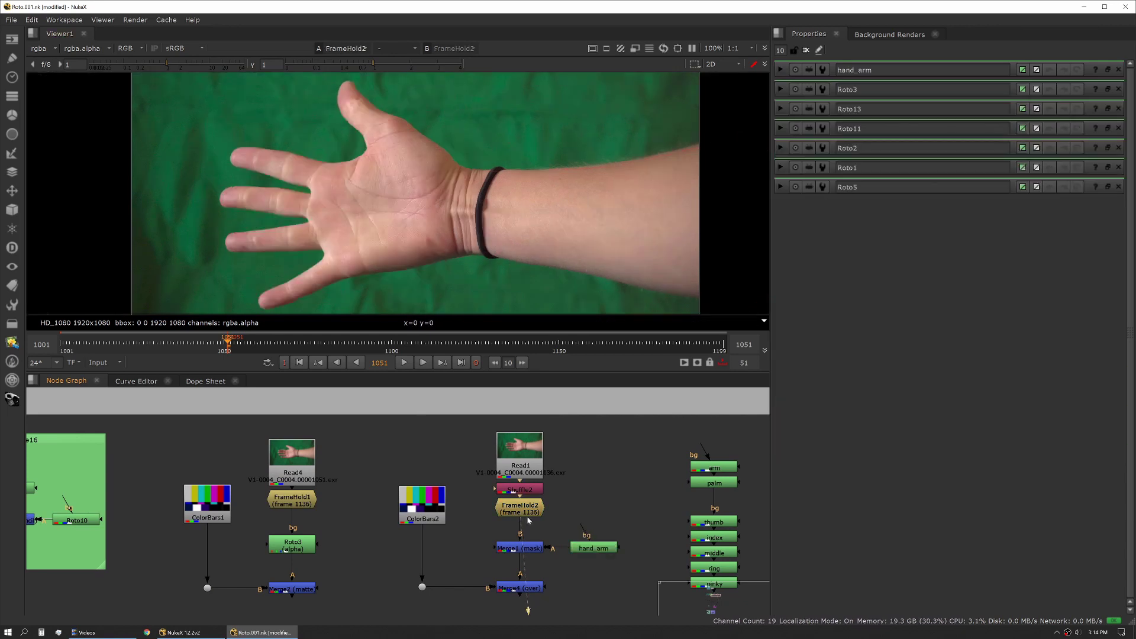
double_click(598, 549)
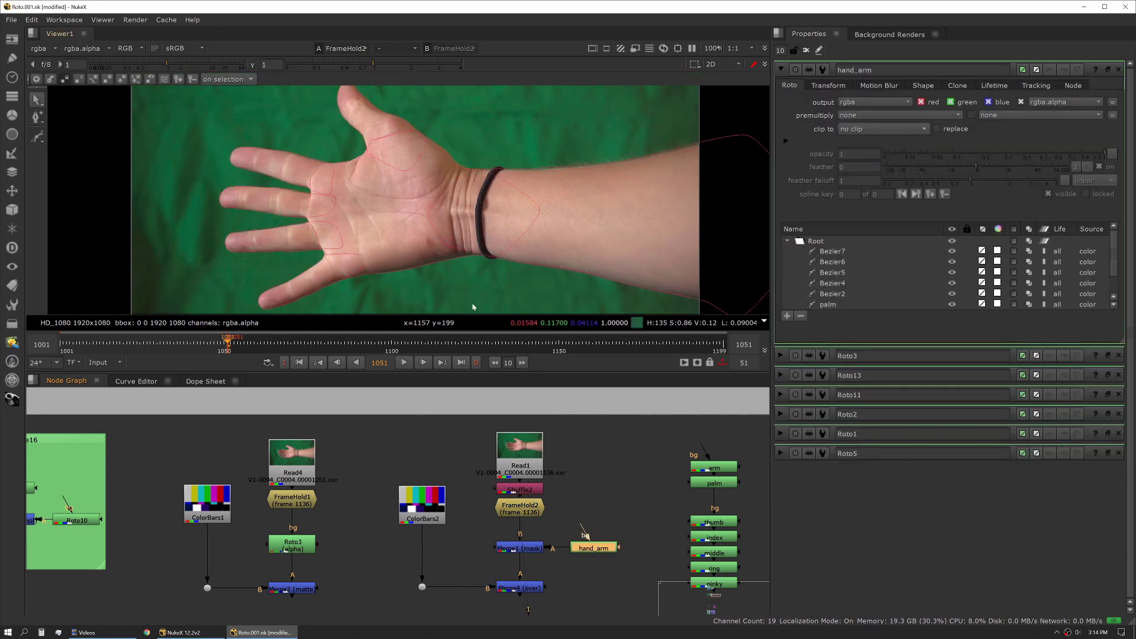
- View the Merge1 mask result and examine the cut-out edges around the thumb and wrist closely
click(529, 550)
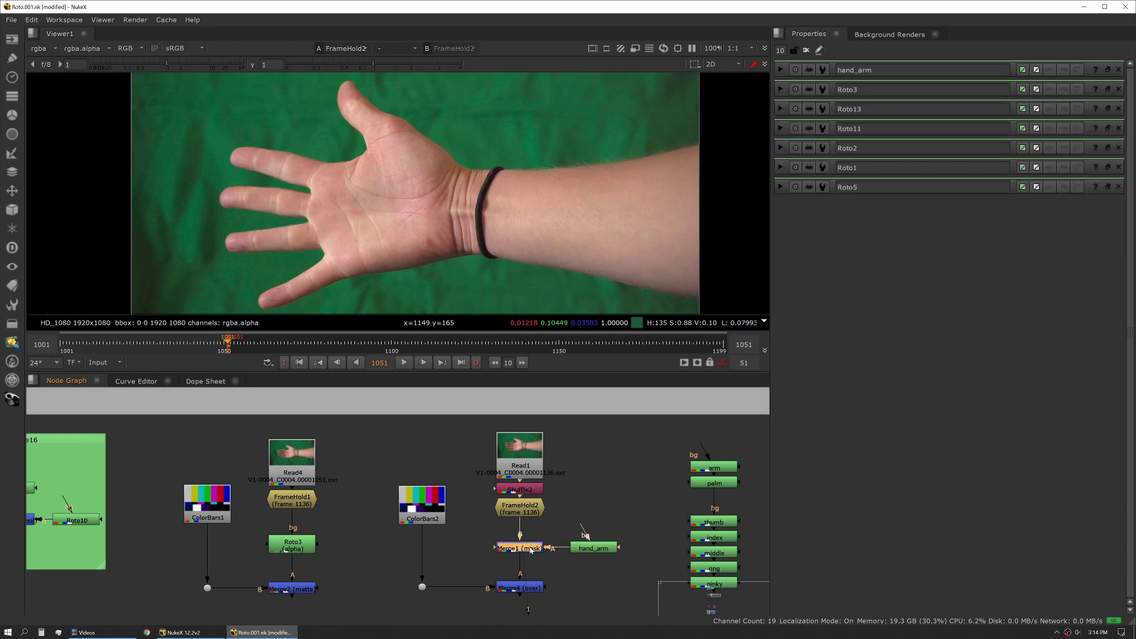
key(1)
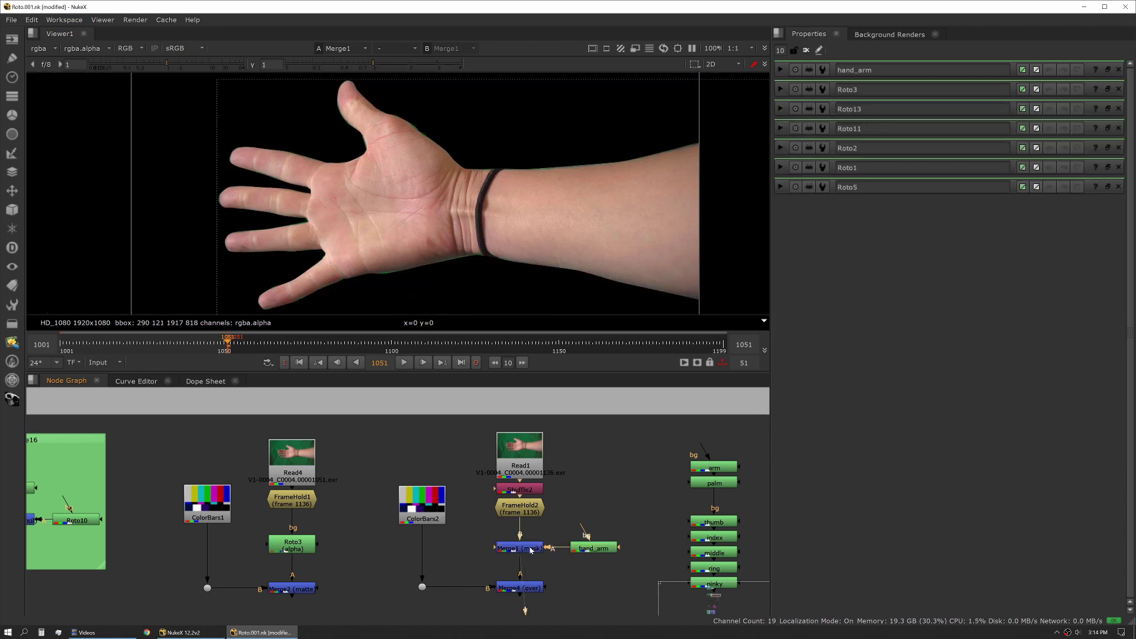
scroll(389, 214, down, 2)
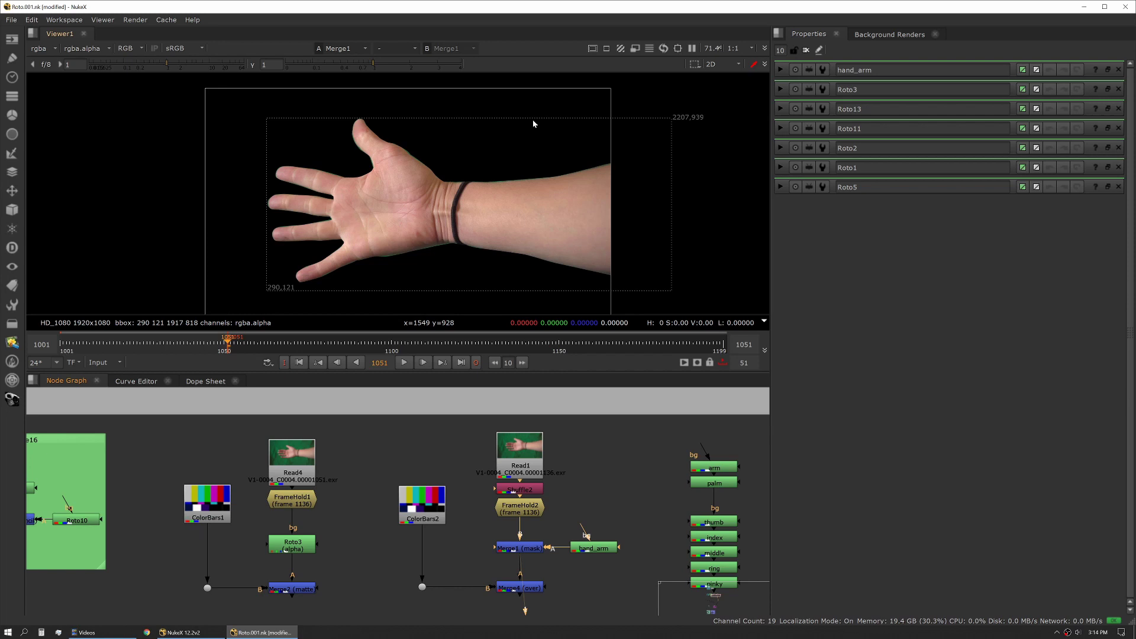
scroll(412, 156, up, 5)
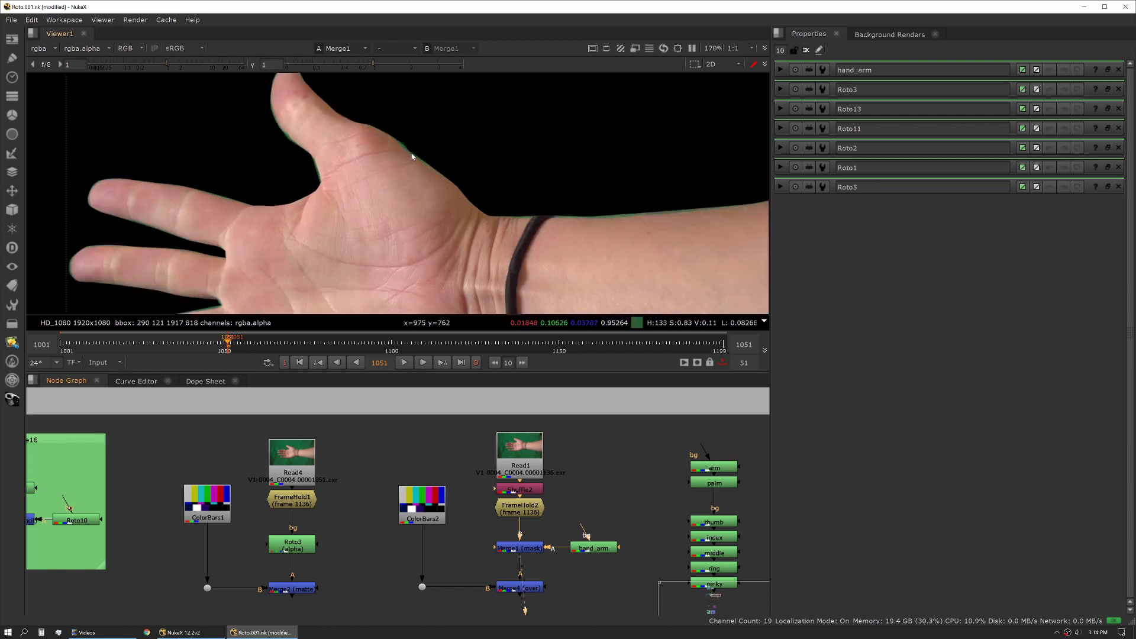
scroll(413, 156, up, 2)
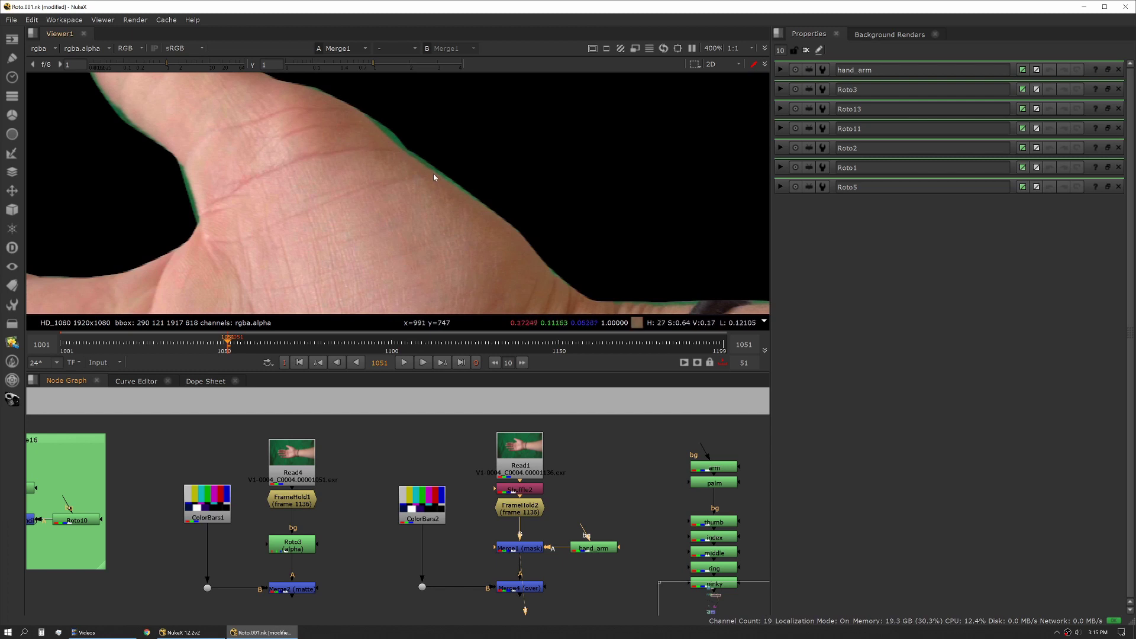
scroll(177, 184, down, 2)
scroll(318, 229, up, 1)
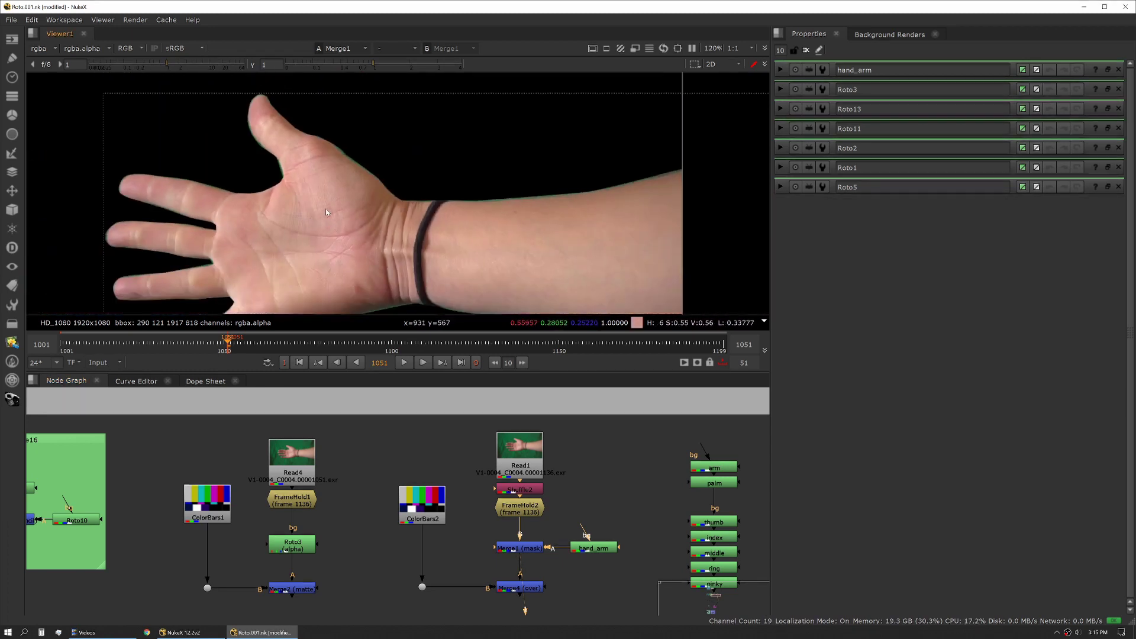
- Compare the Merge4 over result with the Merge2 matte result by switching between them in the viewer
middle_drag(326, 209, 318, 173)
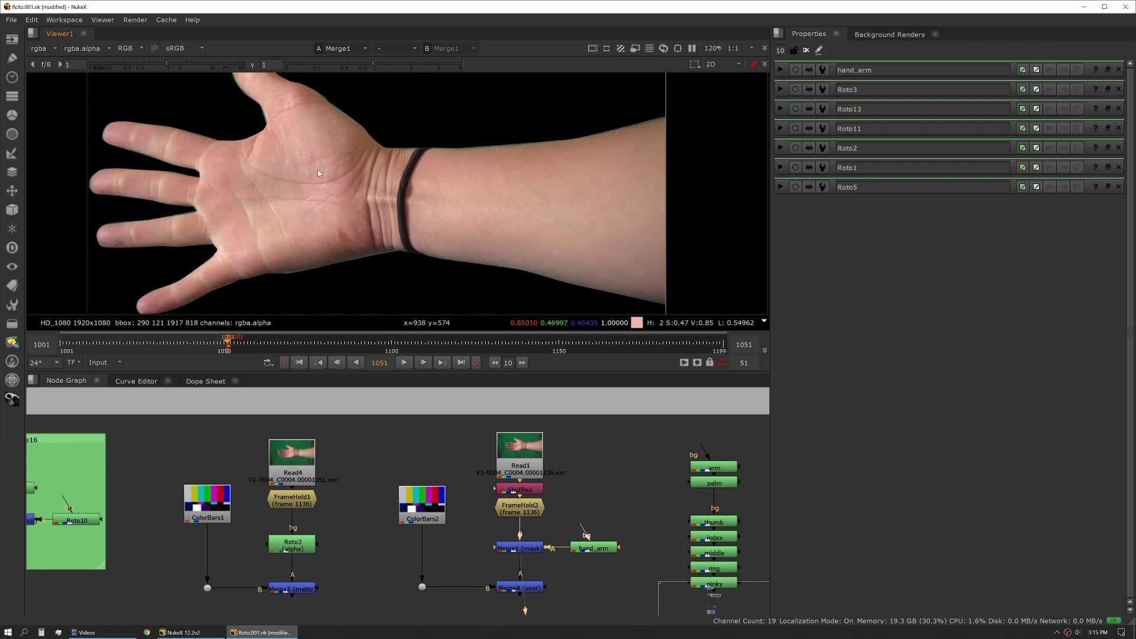
click(538, 589)
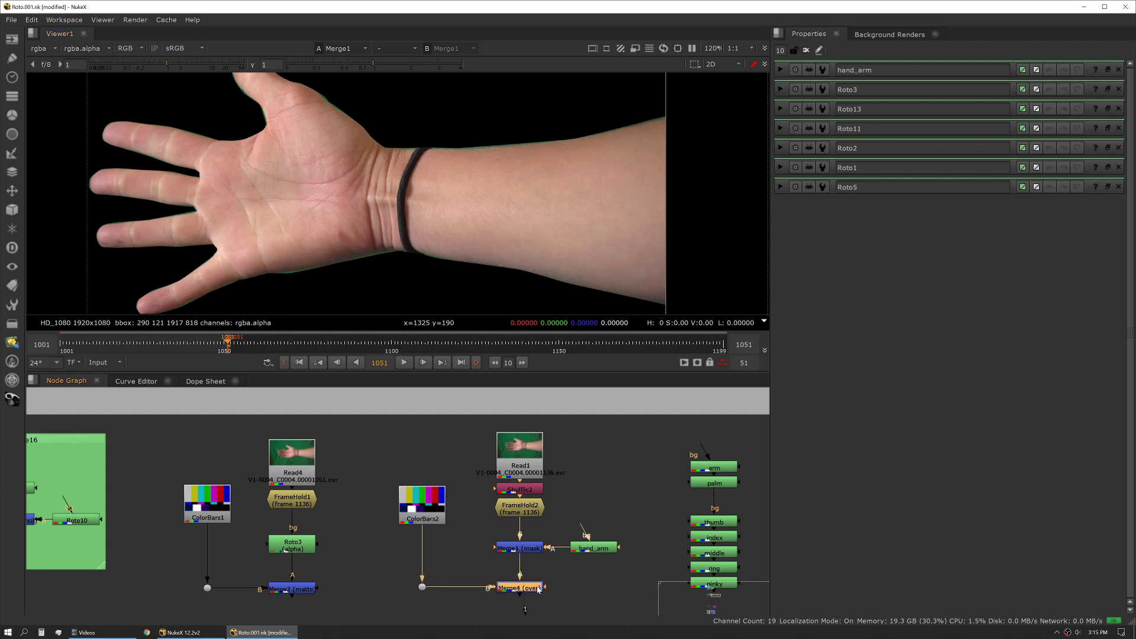
click(292, 588)
key(2)
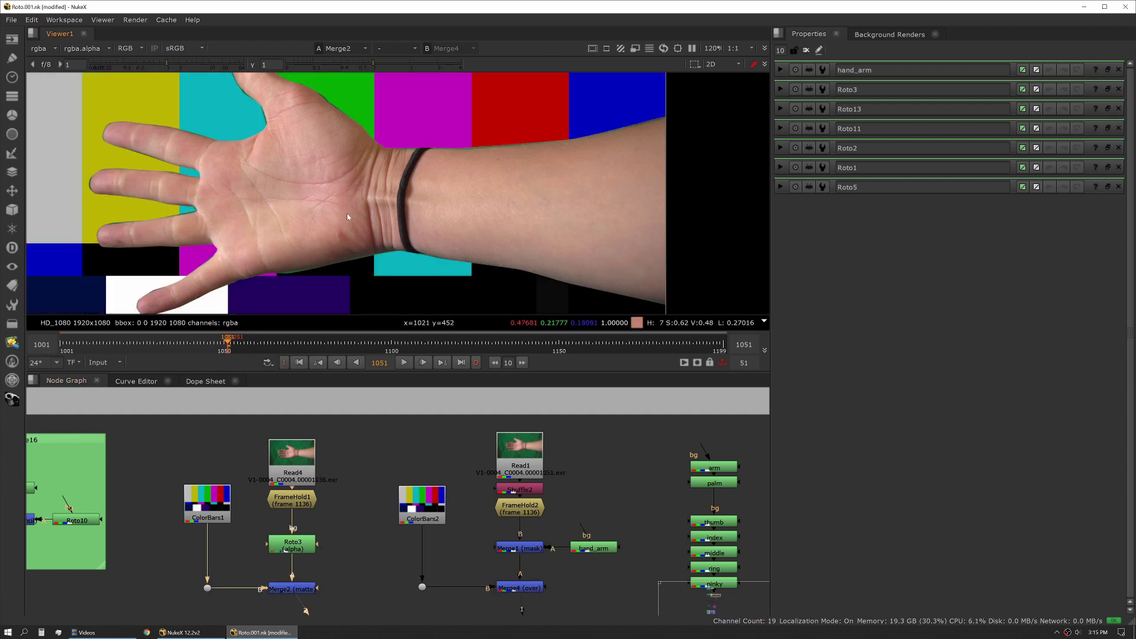
key(1)
key(2)
key(1)
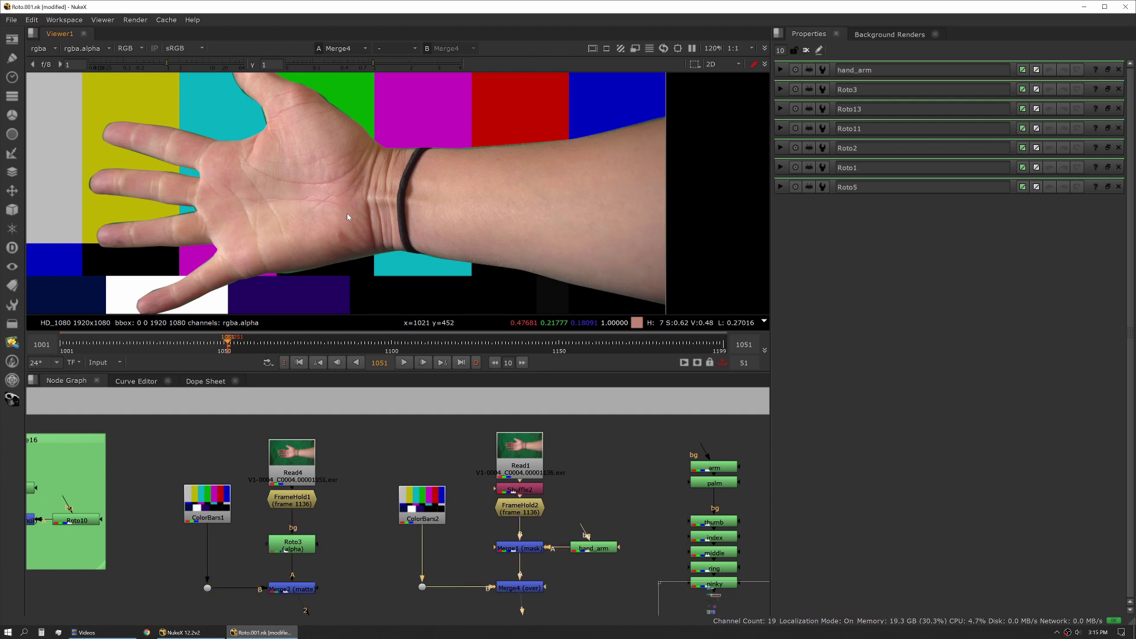
- View the Merge1 mask result, compare the hand_arm and Roto3 properties, and enlarge hand_arm's shape list to show all its shapes
click(519, 547)
key(1)
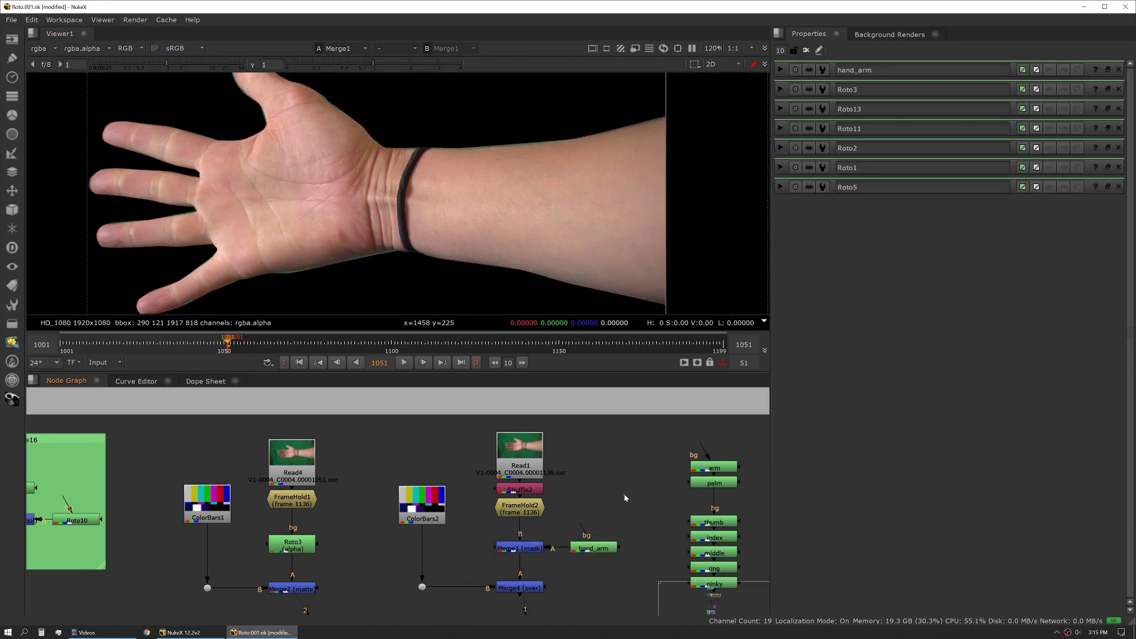
double_click(592, 550)
mouse_move(591, 551)
mouse_down()
mouse_move(599, 518)
mouse_move(585, 547)
mouse_up()
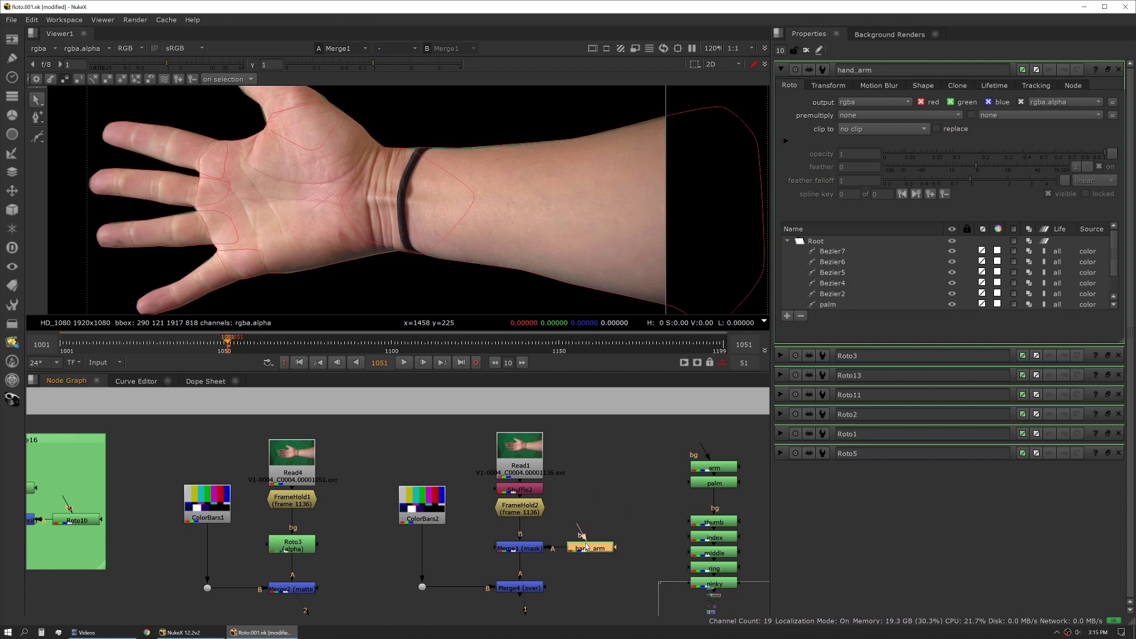
double_click(294, 546)
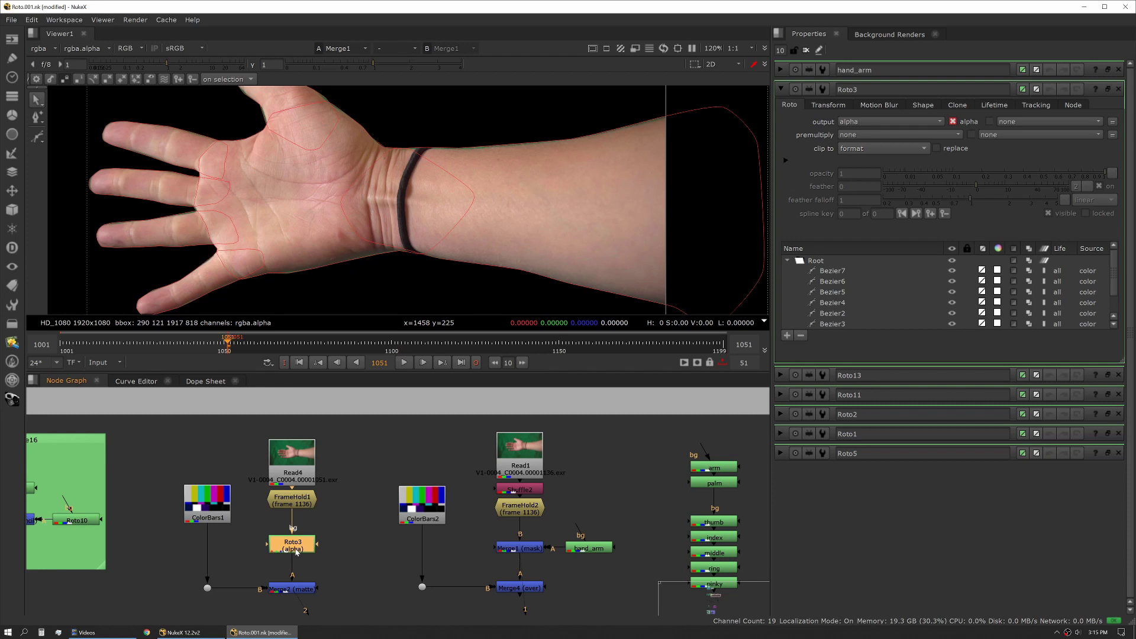
middle_drag(536, 549, 318, 536)
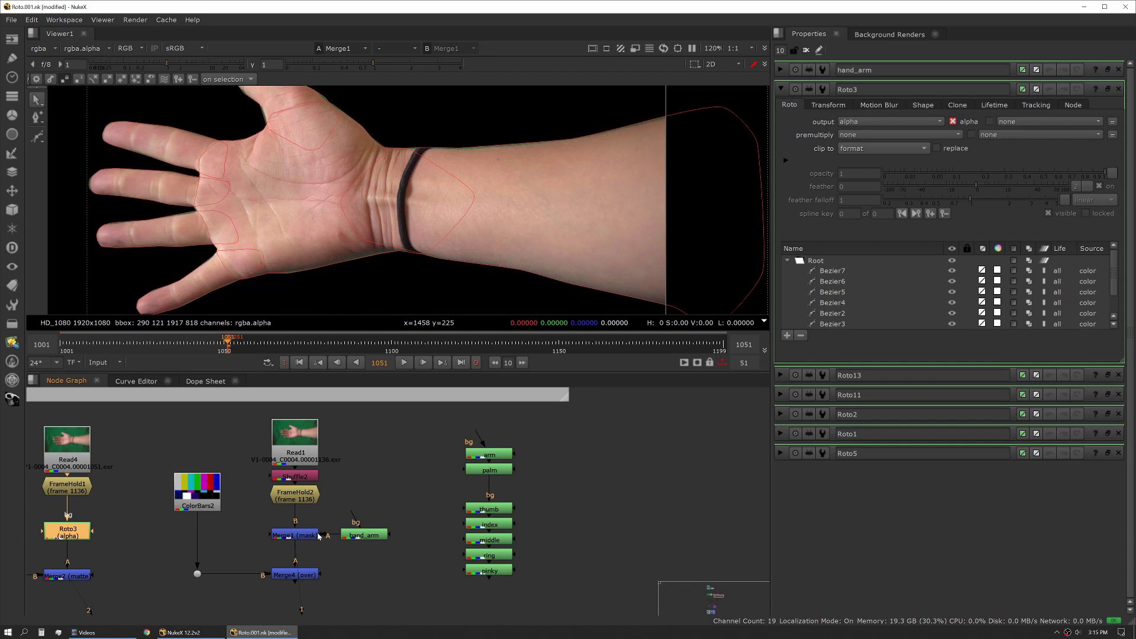
double_click(360, 535)
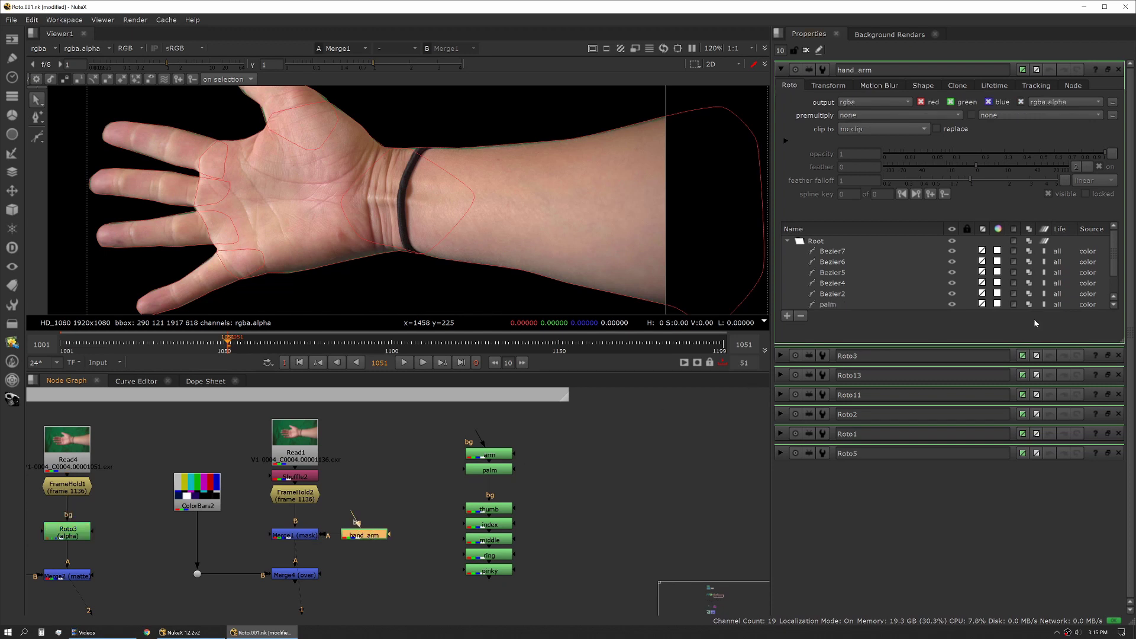
drag(1122, 342, 1122, 413)
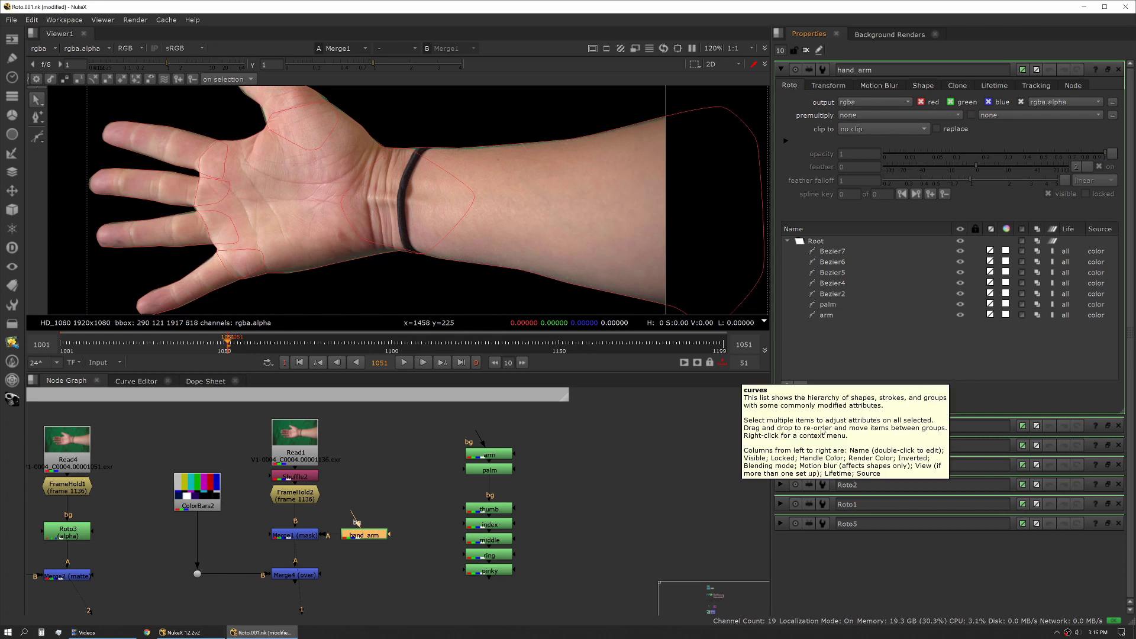
- Open the palm roto's properties and move the arm and palm rotos aside from the finger rotos
click(614, 527)
drag(446, 443, 559, 487)
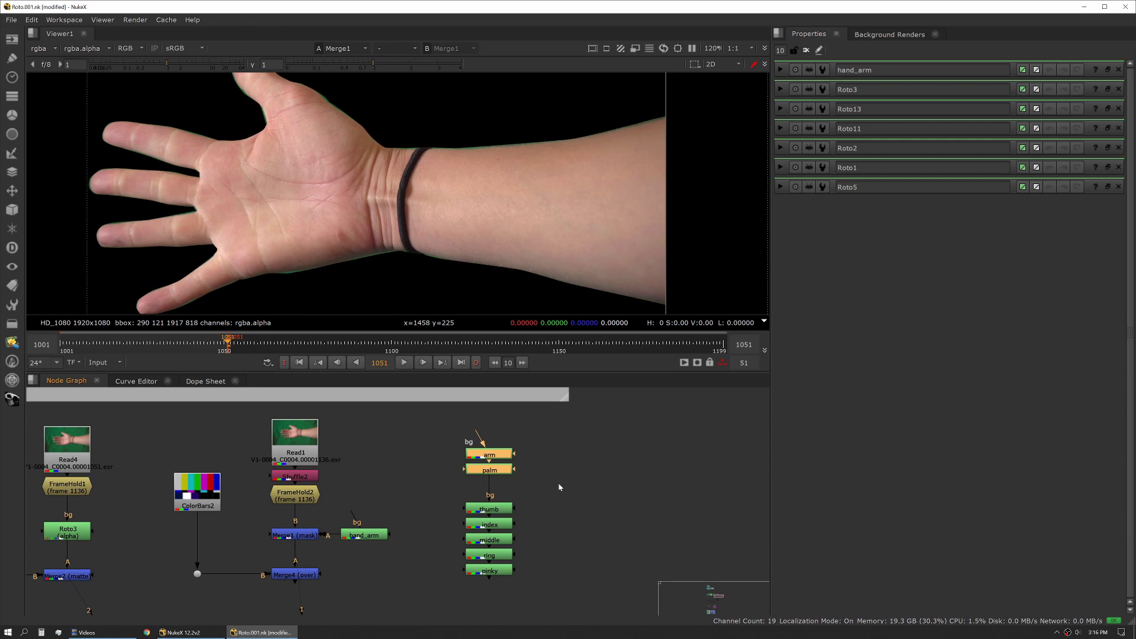
click(559, 486)
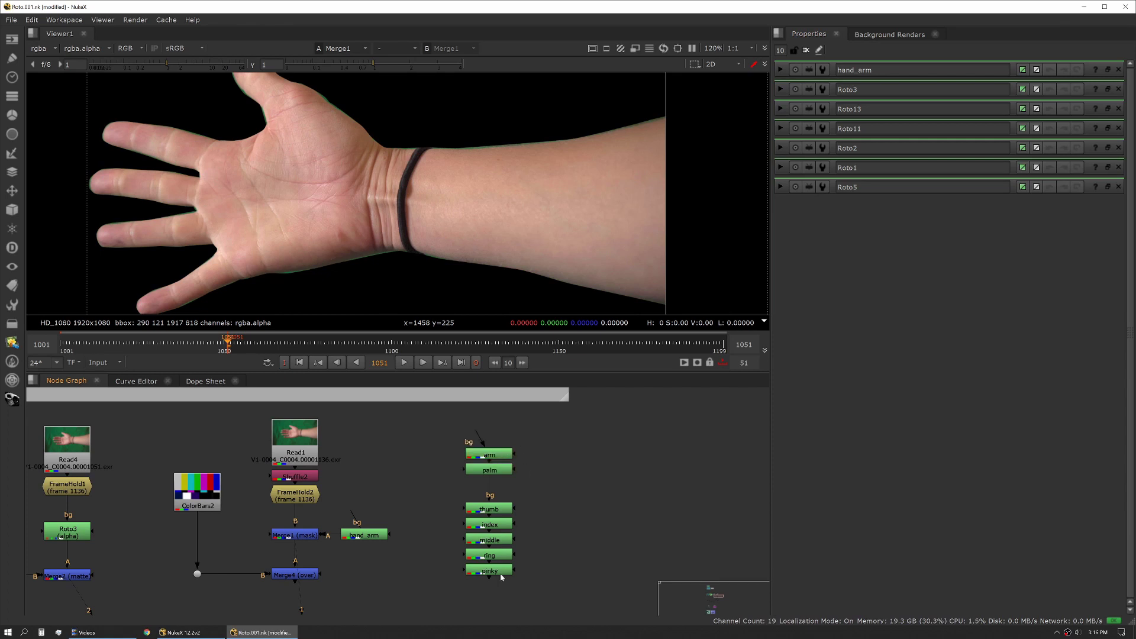
double_click(488, 469)
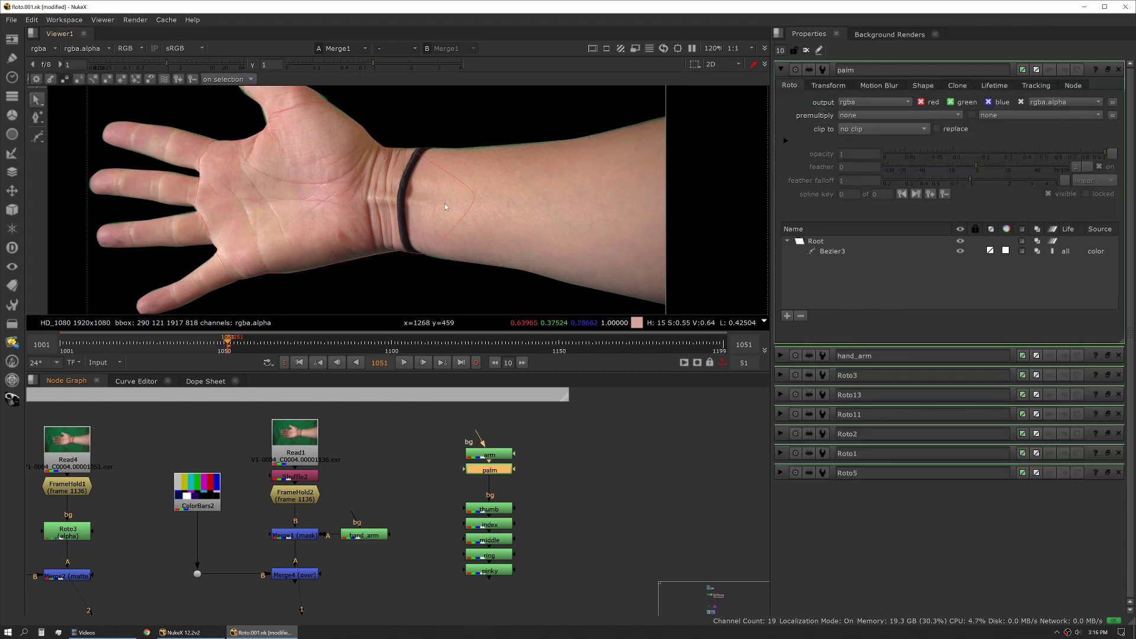
drag(532, 490, 402, 431)
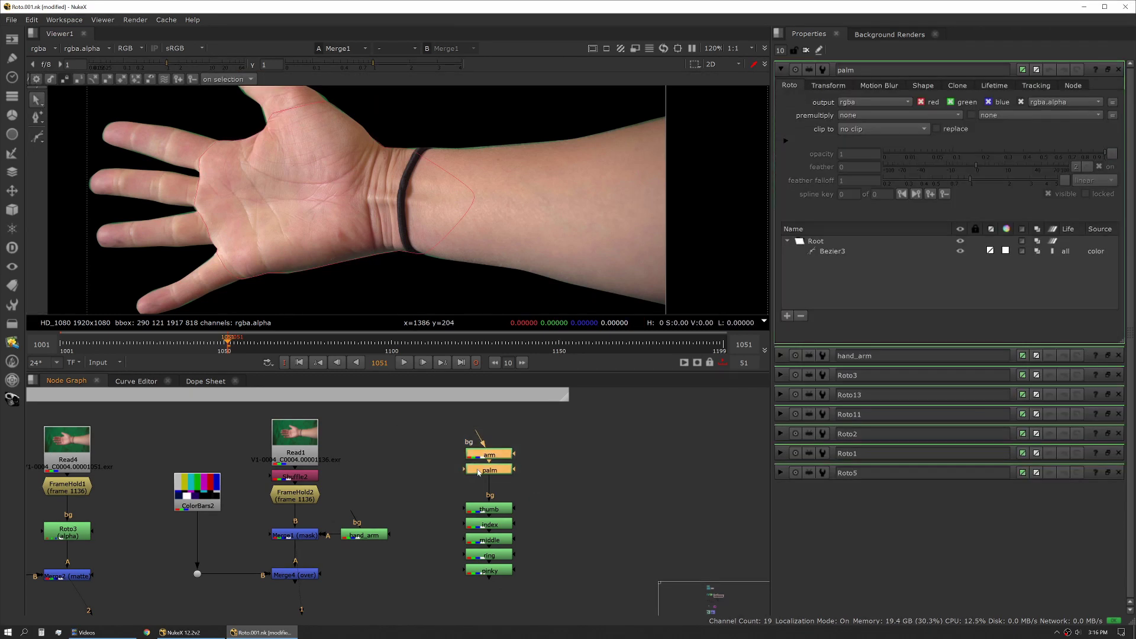
drag(478, 471, 418, 473)
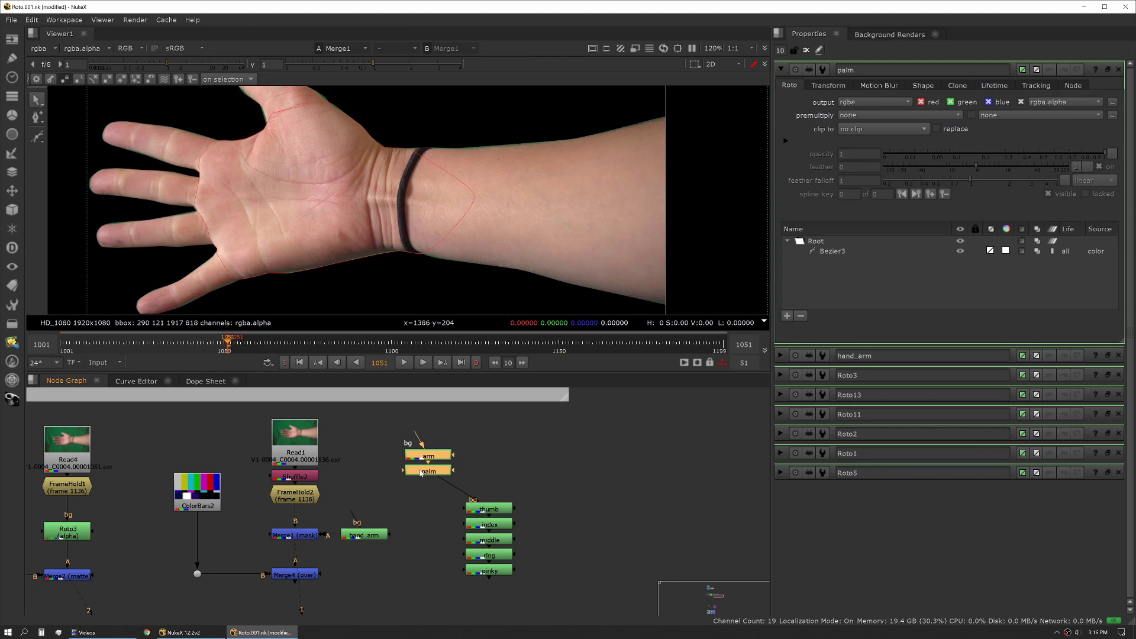
- Go to the Over & Additive section of the node graph and view the Merge13 plus result
scroll(500, 460, down, 3)
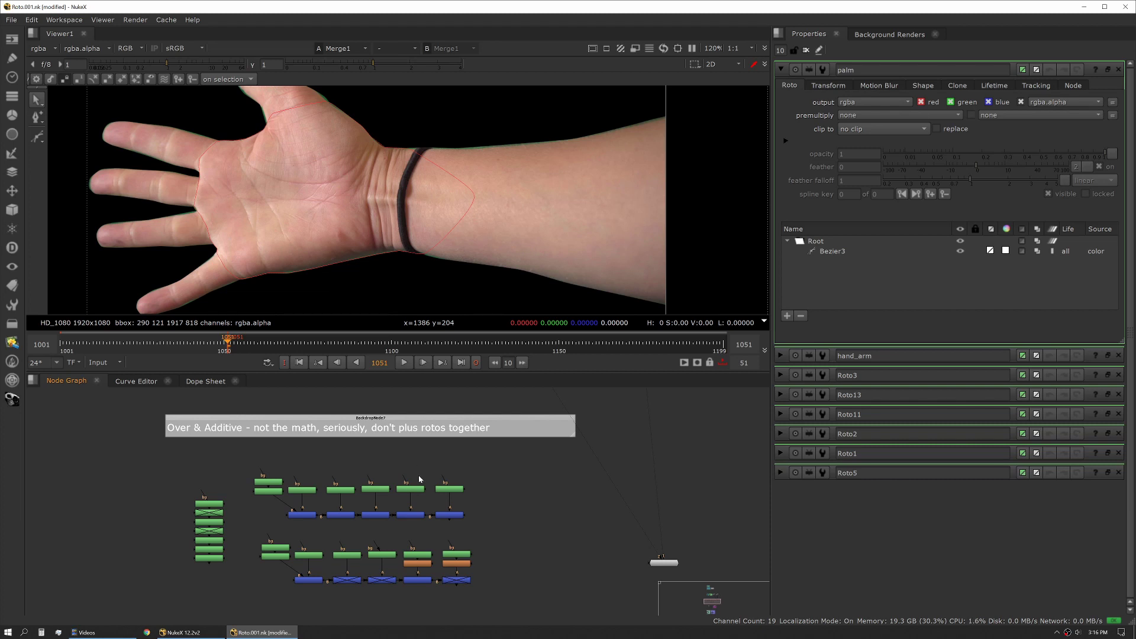
scroll(424, 520, up, 3)
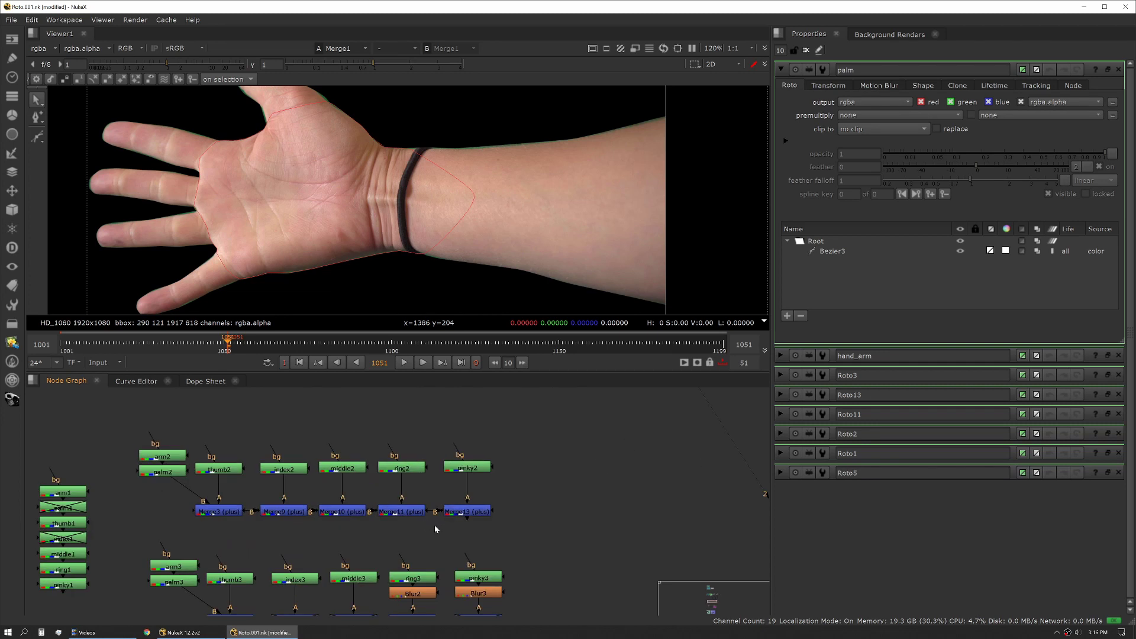
click(467, 512)
key(1)
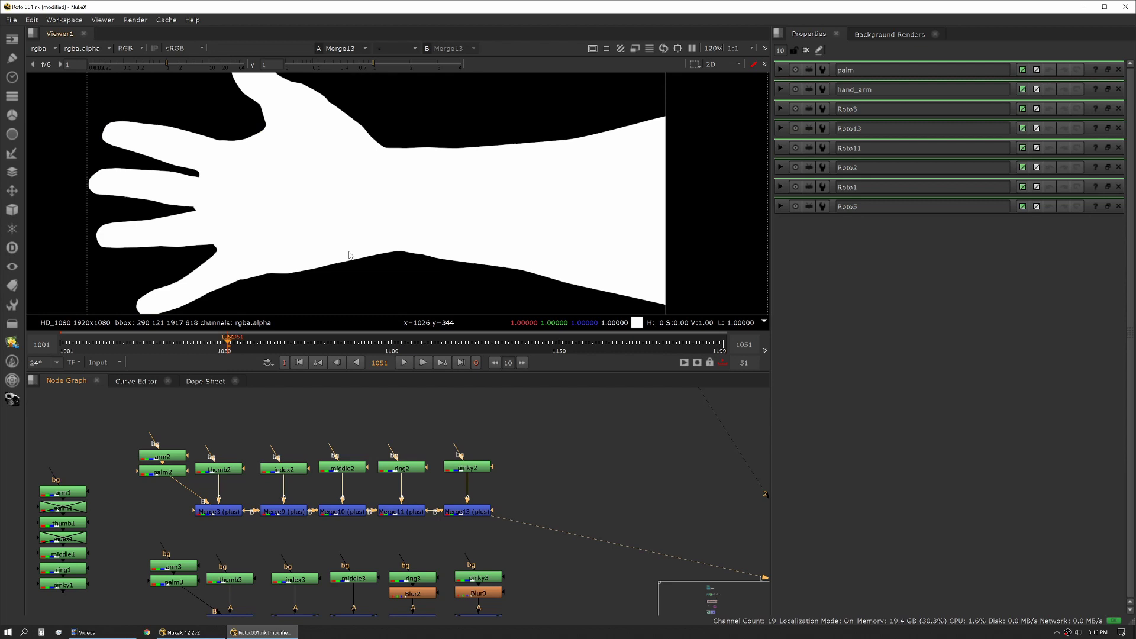
- Re-enable the disabled rotos in the arm1 to pinky1 stack and view the pinky1 output
middle_drag(90, 552, 209, 460)
drag(222, 463, 139, 411)
click(182, 493)
key(1)
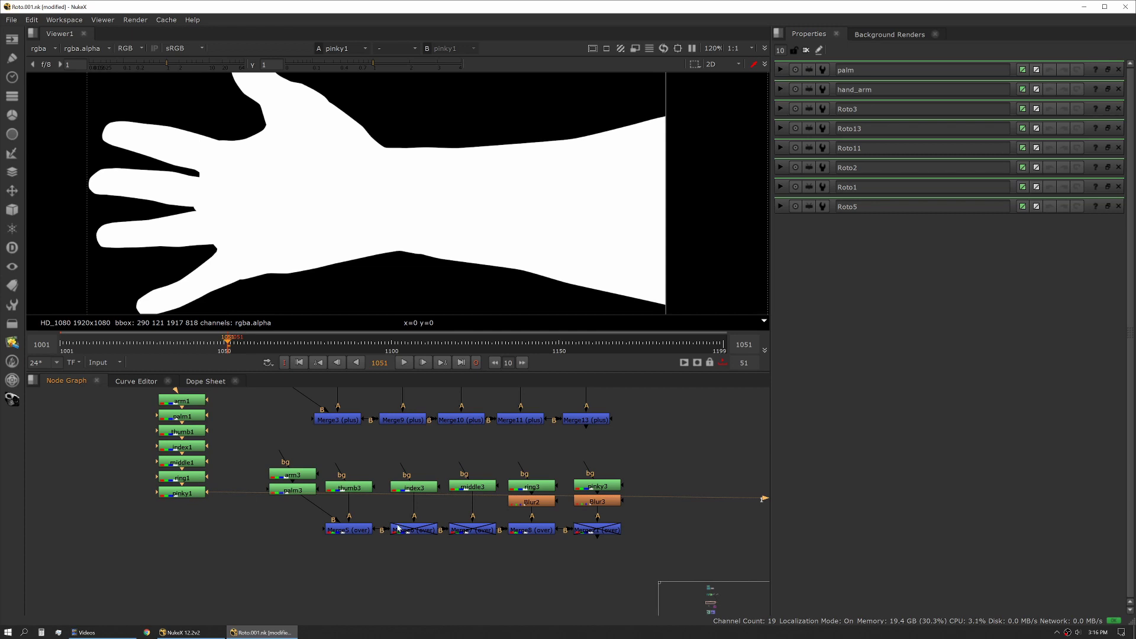
- Re-enable the disabled merges in the over row and view the Merge21 result
middle_drag(398, 528, 354, 551)
drag(278, 560, 552, 566)
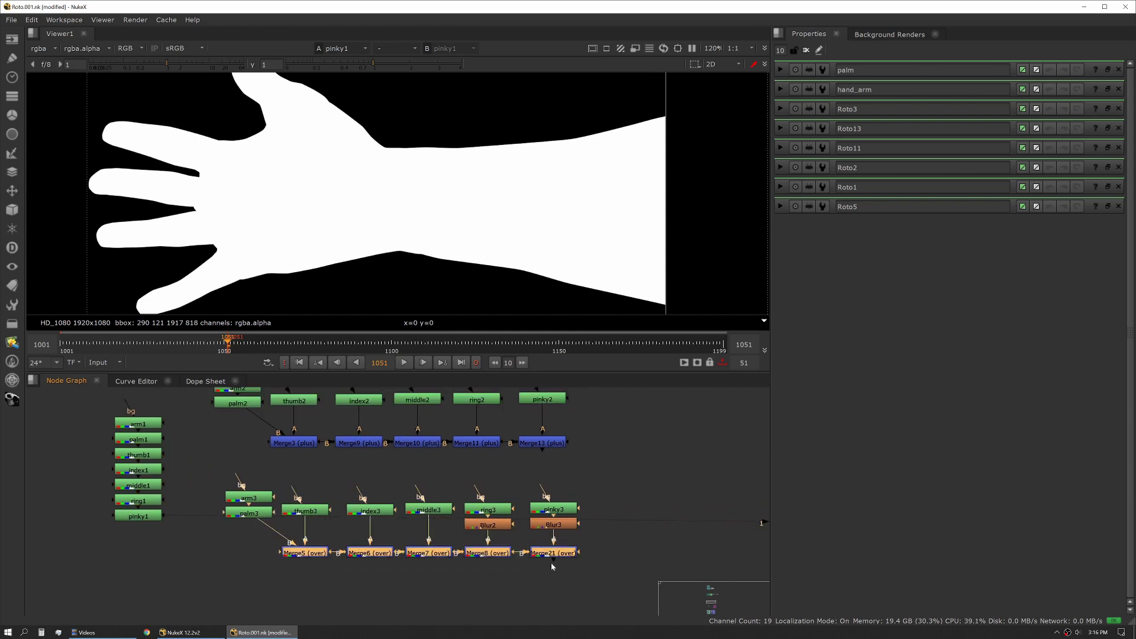
click(554, 554)
key(1)
- Delete the Blur nodes beneath the ring3 and pinky3 rotos
drag(591, 531, 455, 519)
key(Delete)
middle_drag(456, 519, 477, 560)
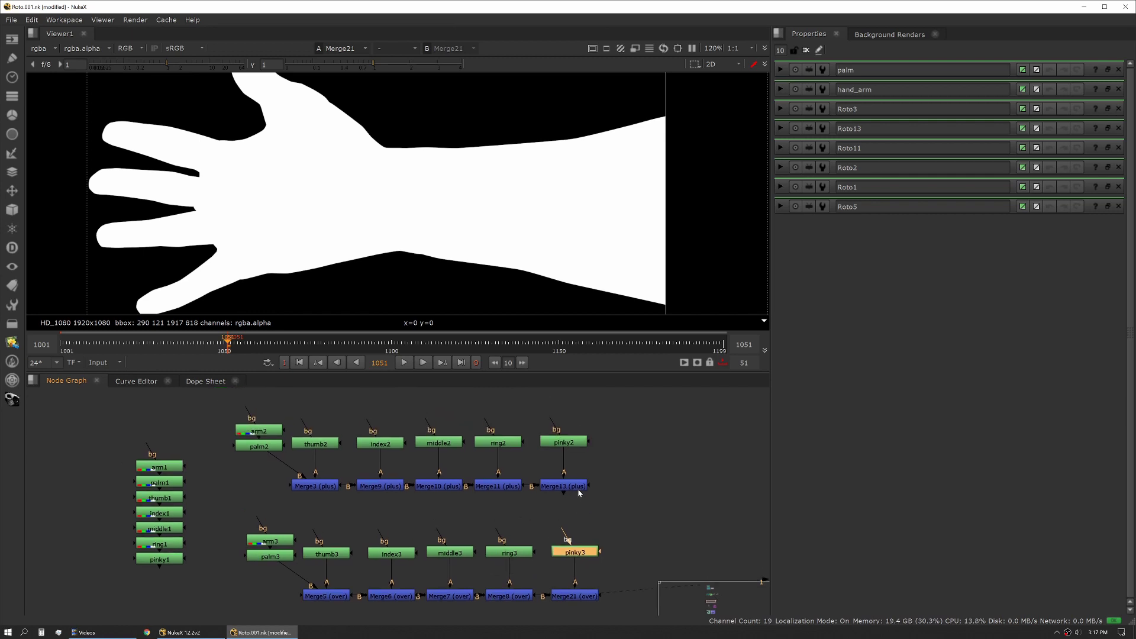
- View the Merge13 plus result with the viewer gain lowered to 0.14 to examine the overlapping roto shapes
click(576, 487)
key(1)
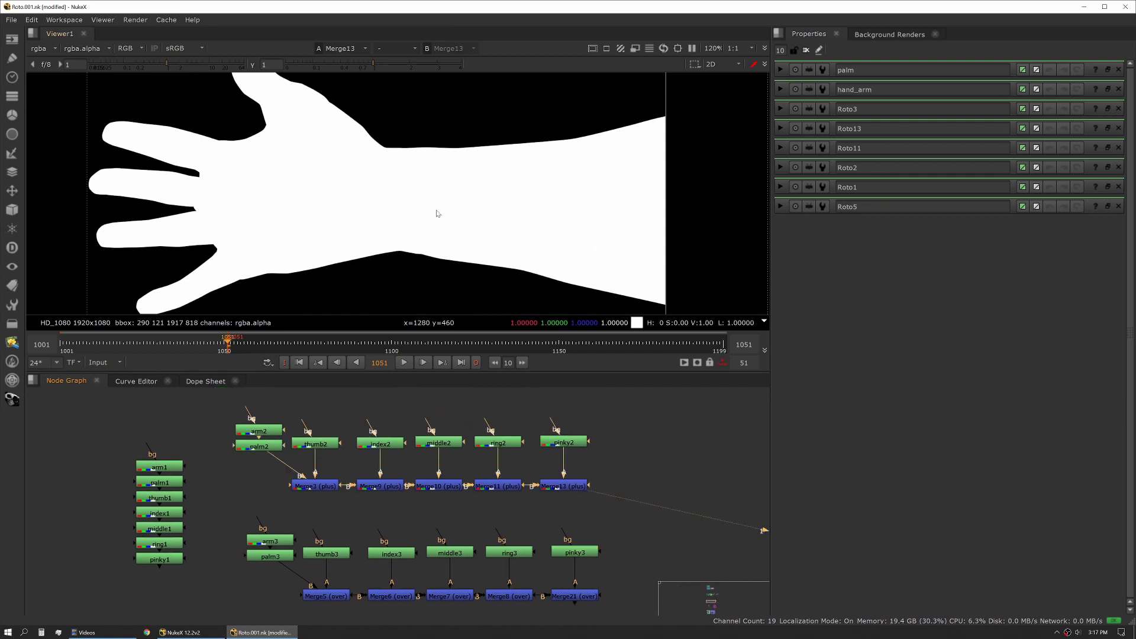
drag(166, 66, 135, 67)
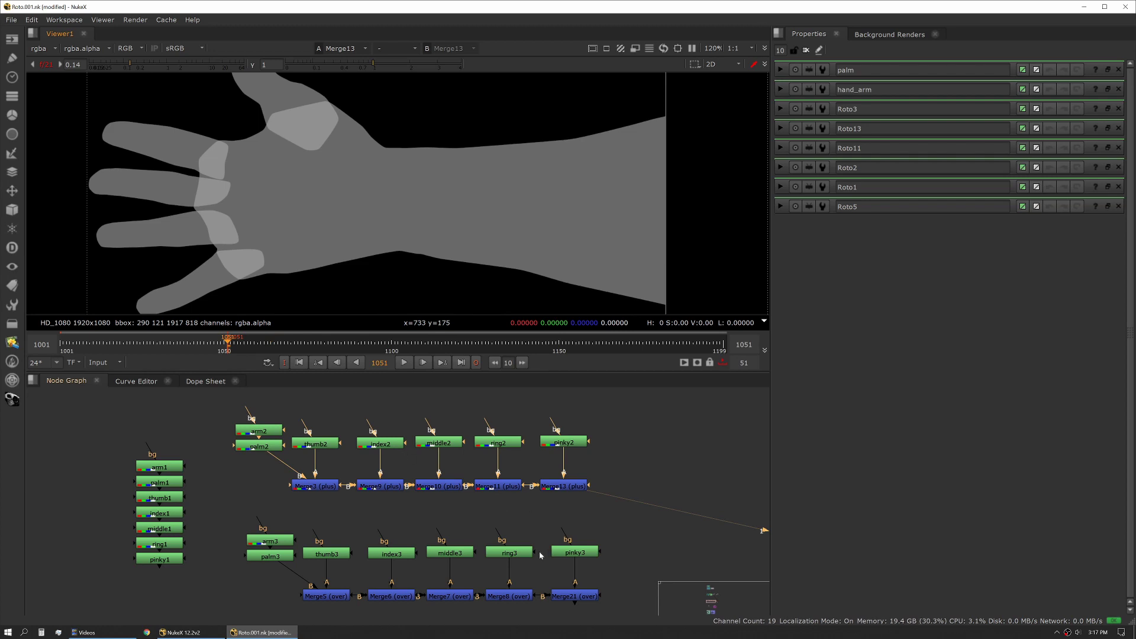
- Examine the stacked arm1 to pinky1 rotos and the separate rotos combined with over merges, selecting each group in turn
scroll(185, 520, down, 2)
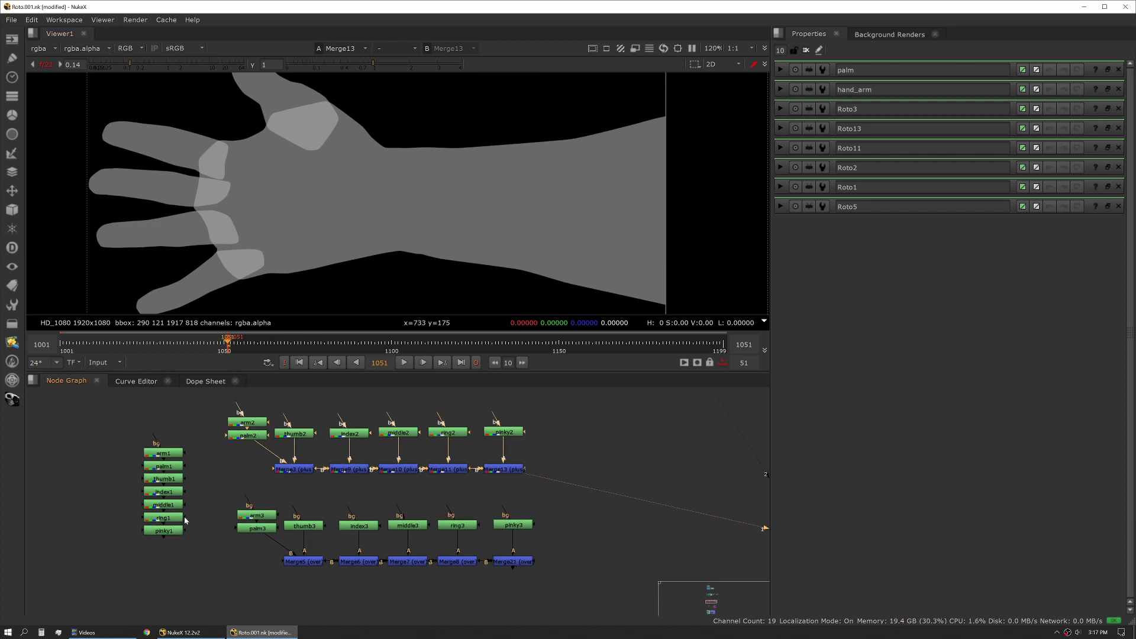
drag(126, 434, 197, 554)
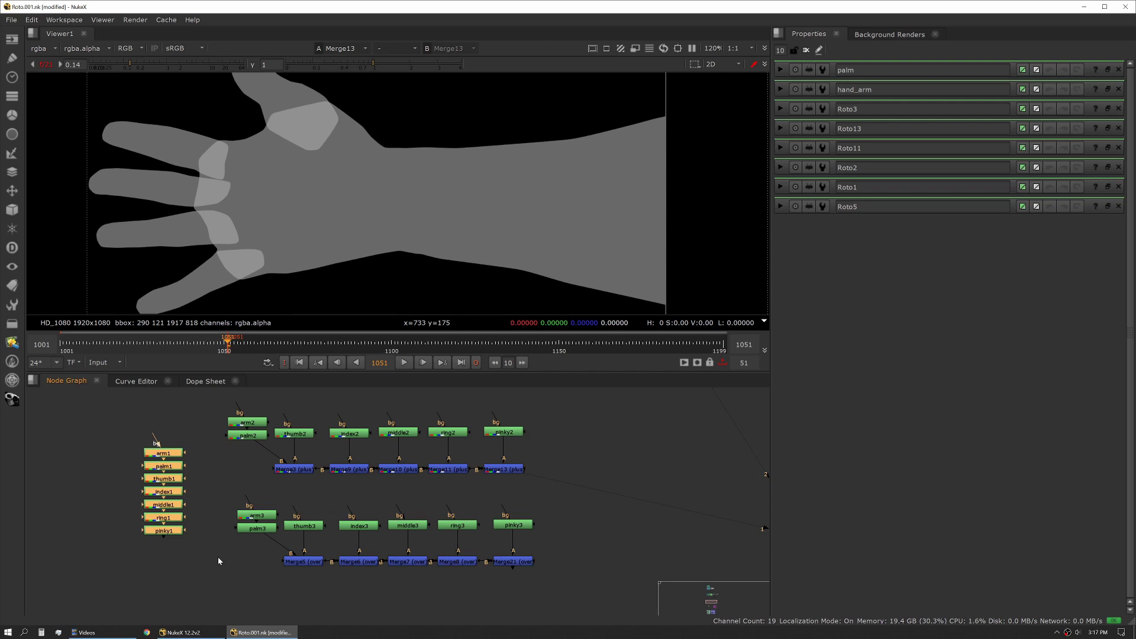
drag(222, 493, 563, 582)
scroll(324, 553, up, 2)
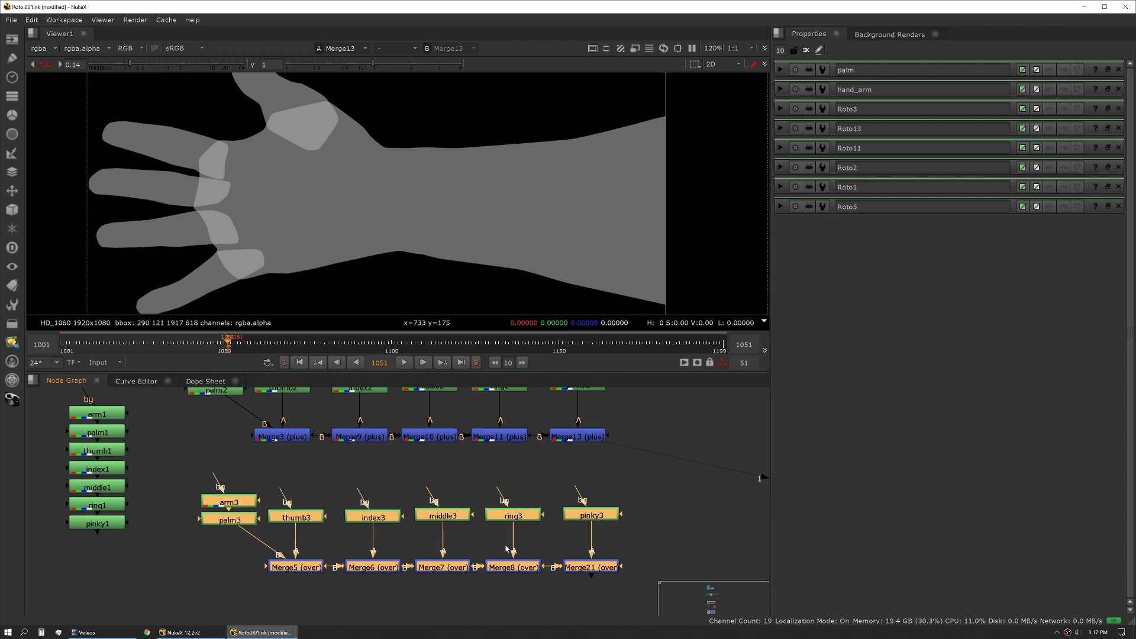
- Add a Blur node after the pinky3 roto and another after the index3 roto
click(568, 485)
click(589, 515)
key(b)
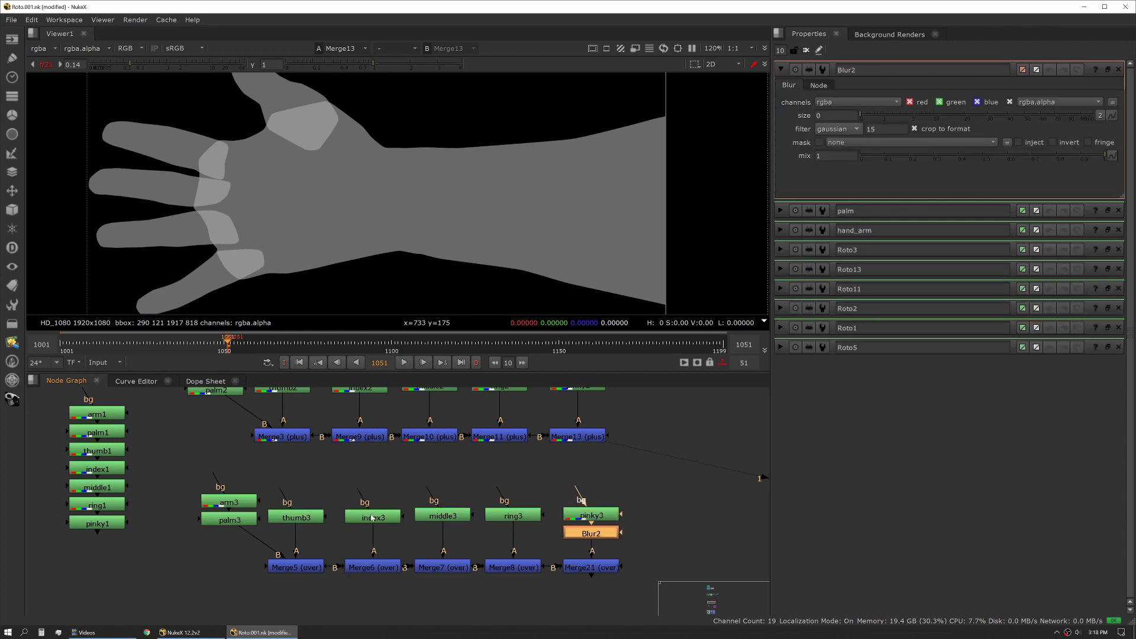
click(371, 517)
key(b)
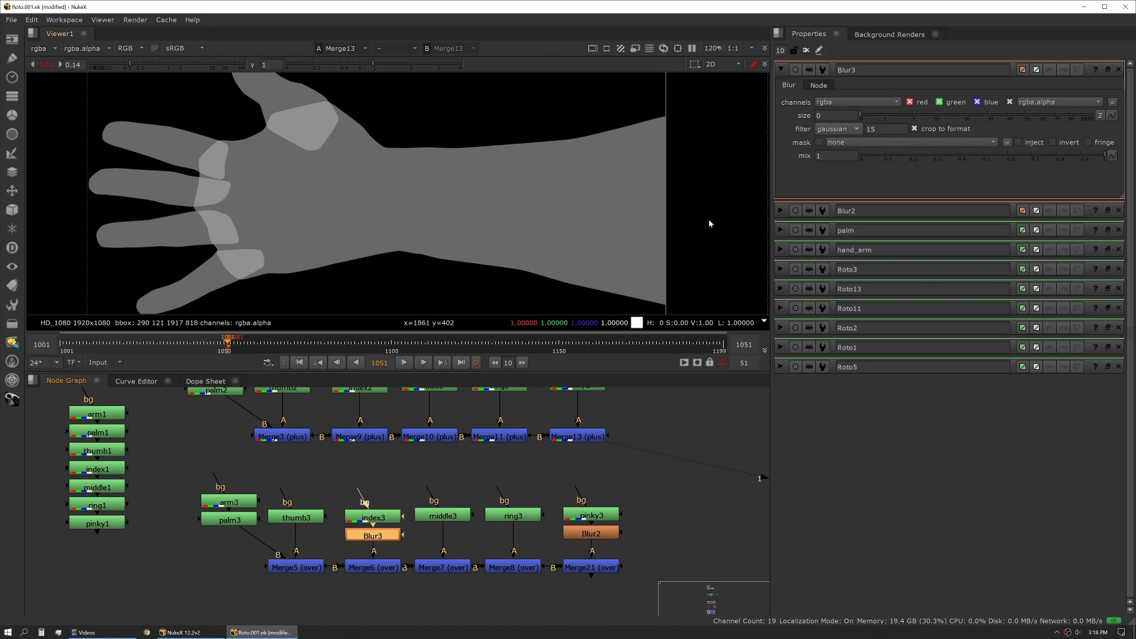
- View the Merge21 over result of the separate hand rotos
middle_drag(631, 540, 616, 485)
click(590, 509)
key(1)
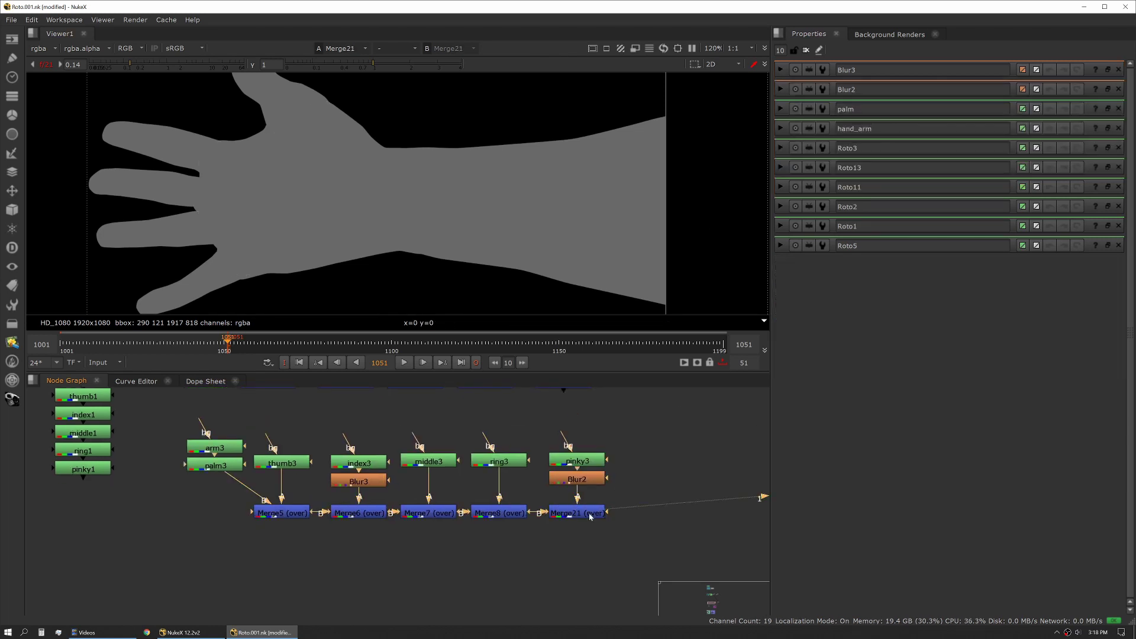
- Disable the Merge8 and Merge6 over merges and open Merge6's properties
click(498, 512)
key(d)
click(379, 515)
key(d)
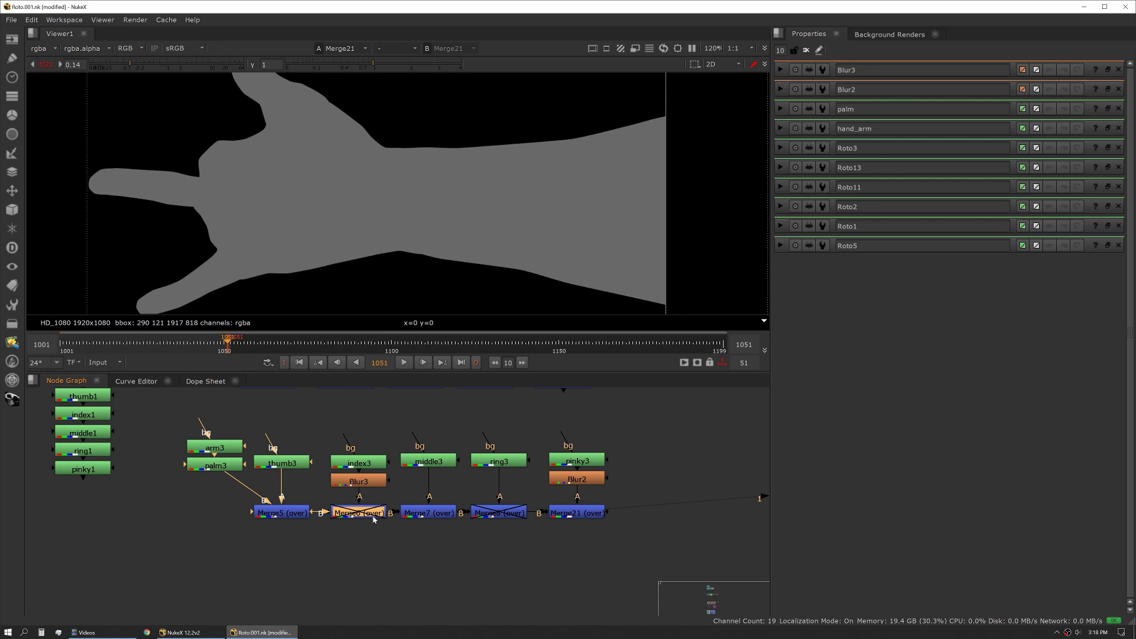
double_click(373, 515)
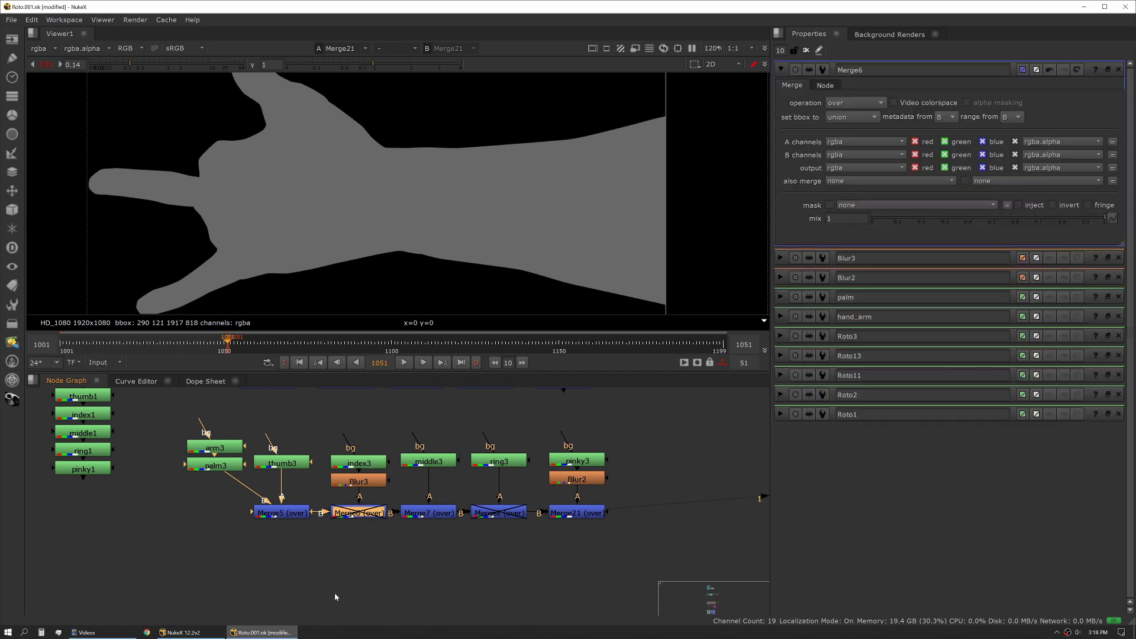
- Go to the Blocking & Extents of Motion section, view the Shuffle3 cat plate in full, and reset the viewer gain to 1
middle_drag(354, 587, 413, 475)
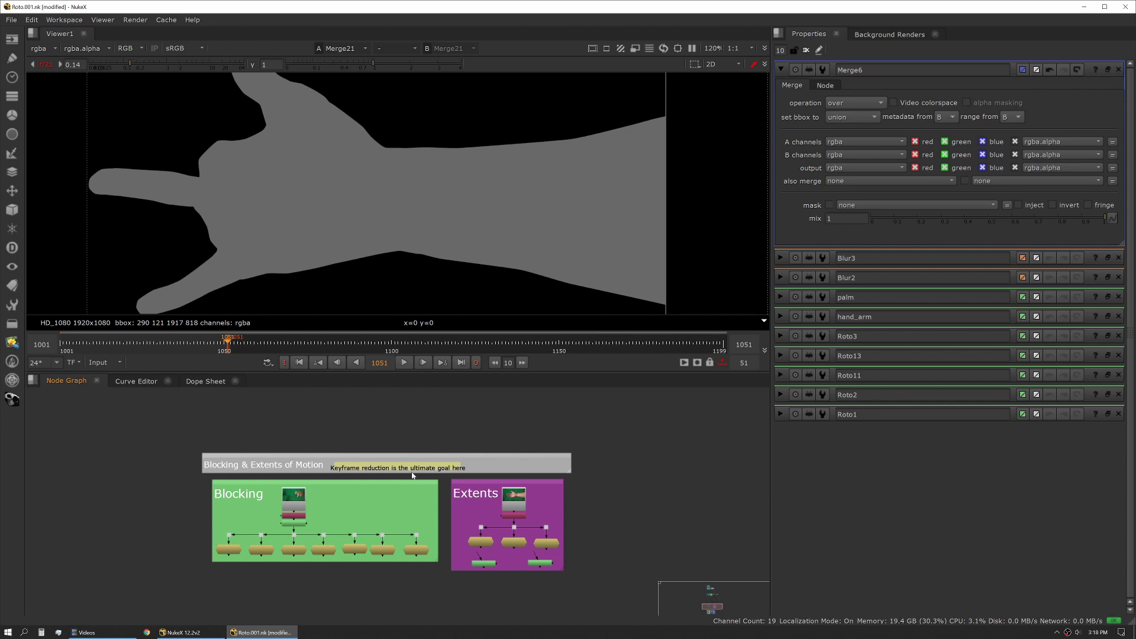
scroll(246, 558, up, 3)
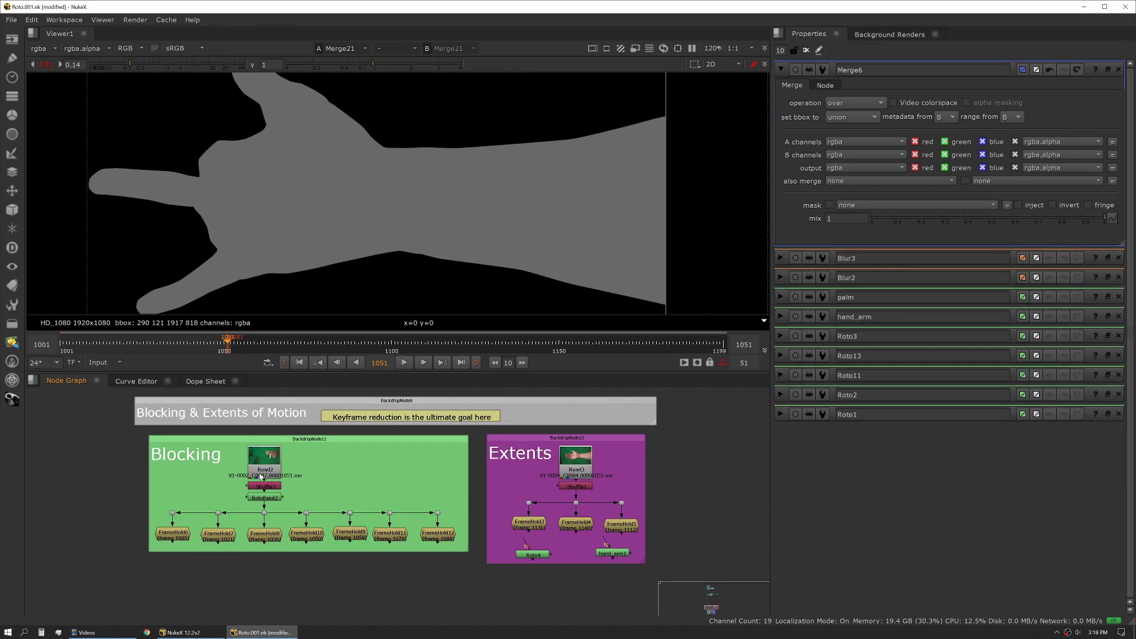
key(1)
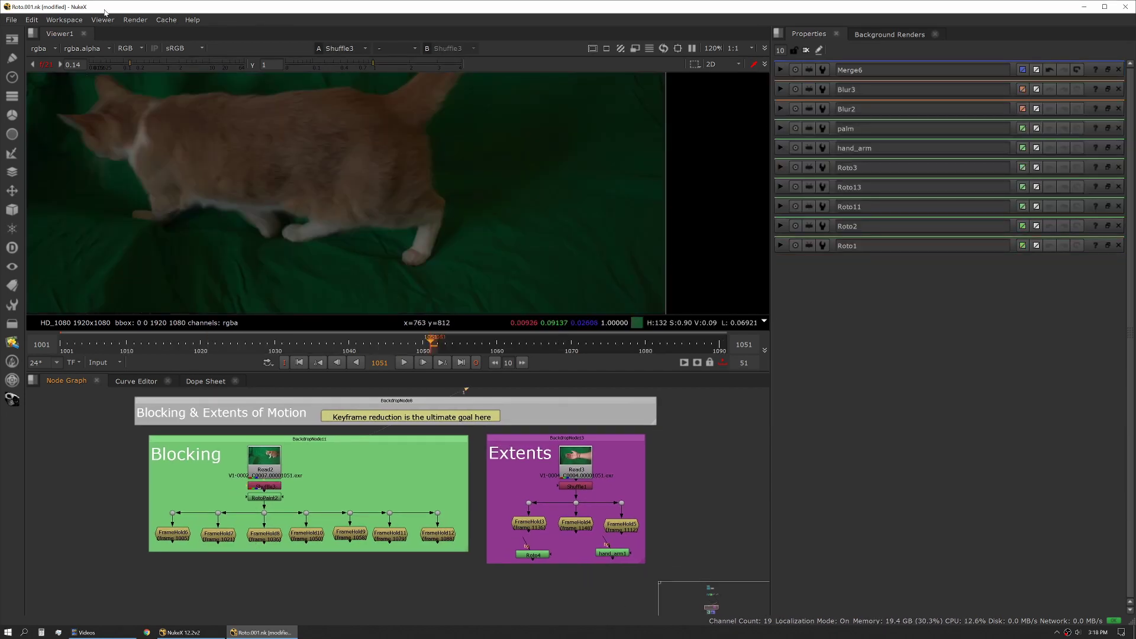
scroll(400, 285, down, 3)
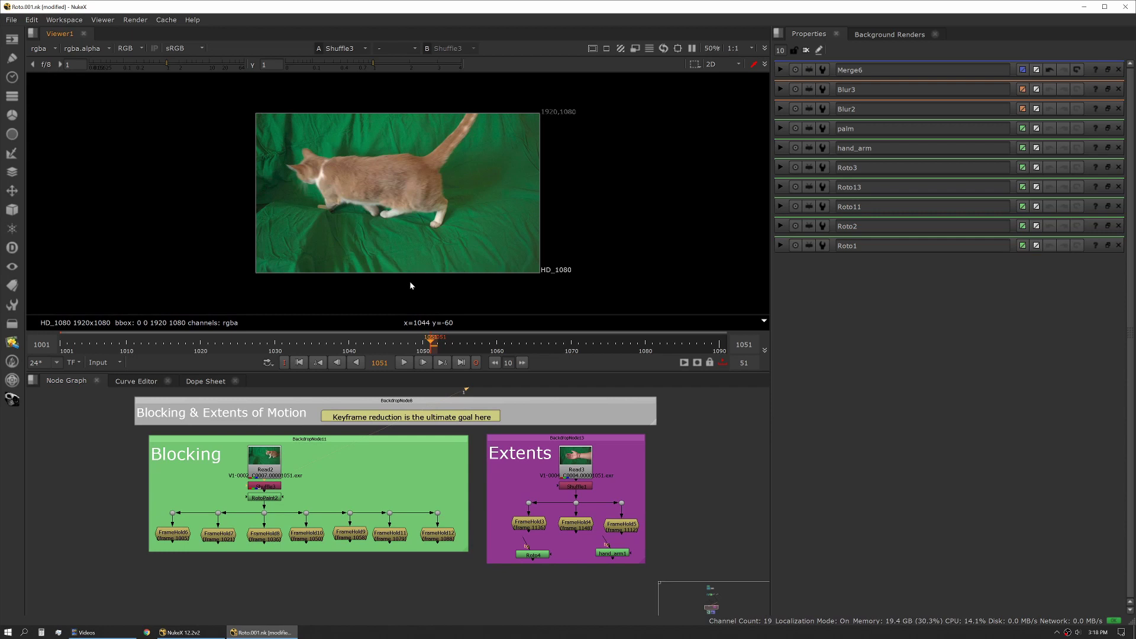
- Play the cat plate in the maximised viewer, reset the playback range to 1001-1090, stop playback, and restore the layout
scroll(409, 282, up, 2)
key(space)
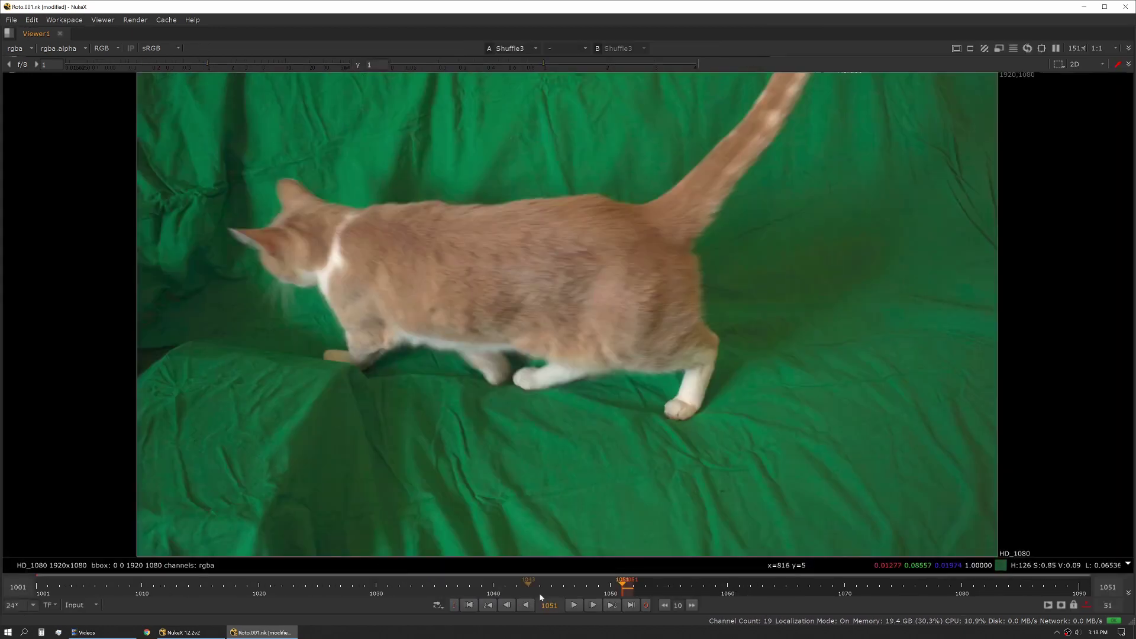
click(573, 585)
click(574, 605)
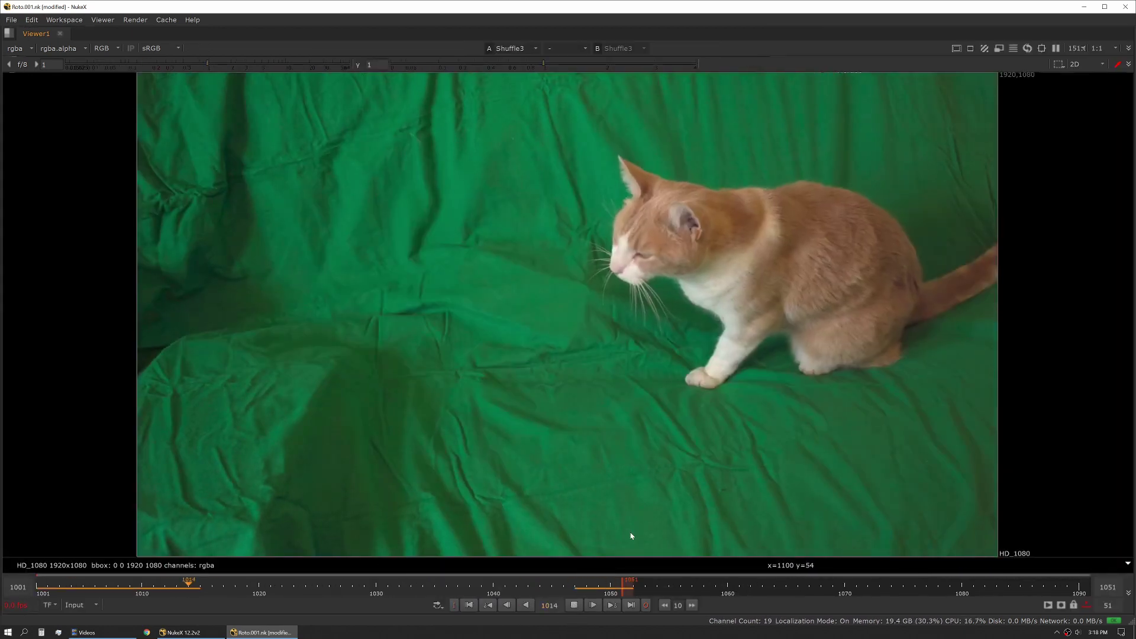
click(1085, 606)
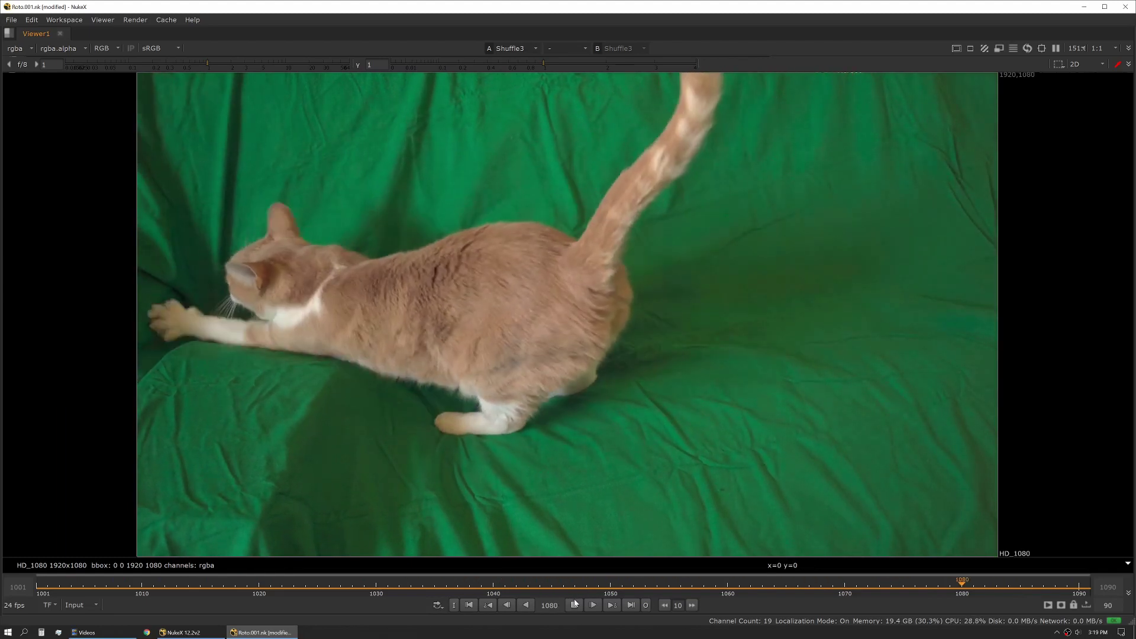
key(k)
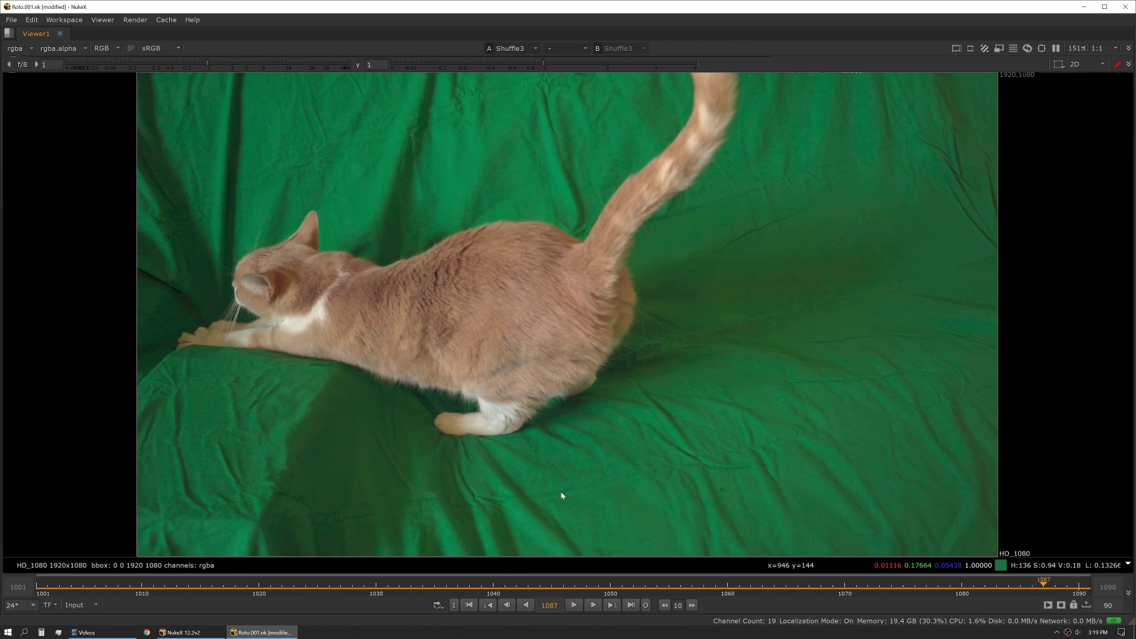
key(space)
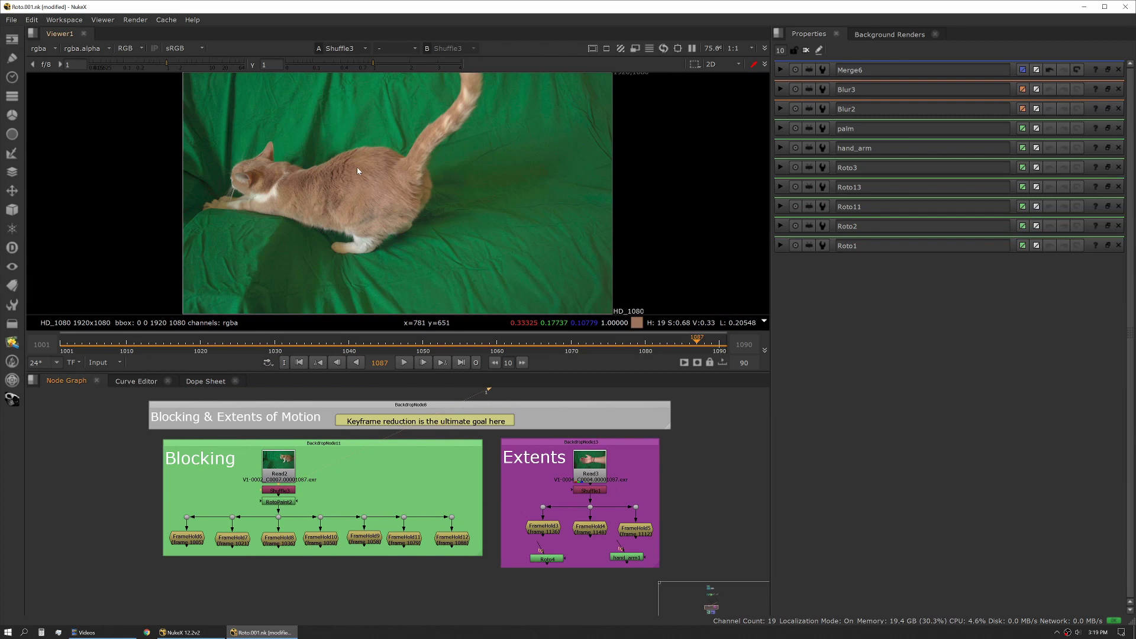
- View the first three Blocking held frames, FrameHold6, FrameHold7 and FrameHold8, to examine the painted joint and limb marks
click(188, 540)
key(1)
scroll(469, 270, up, 2)
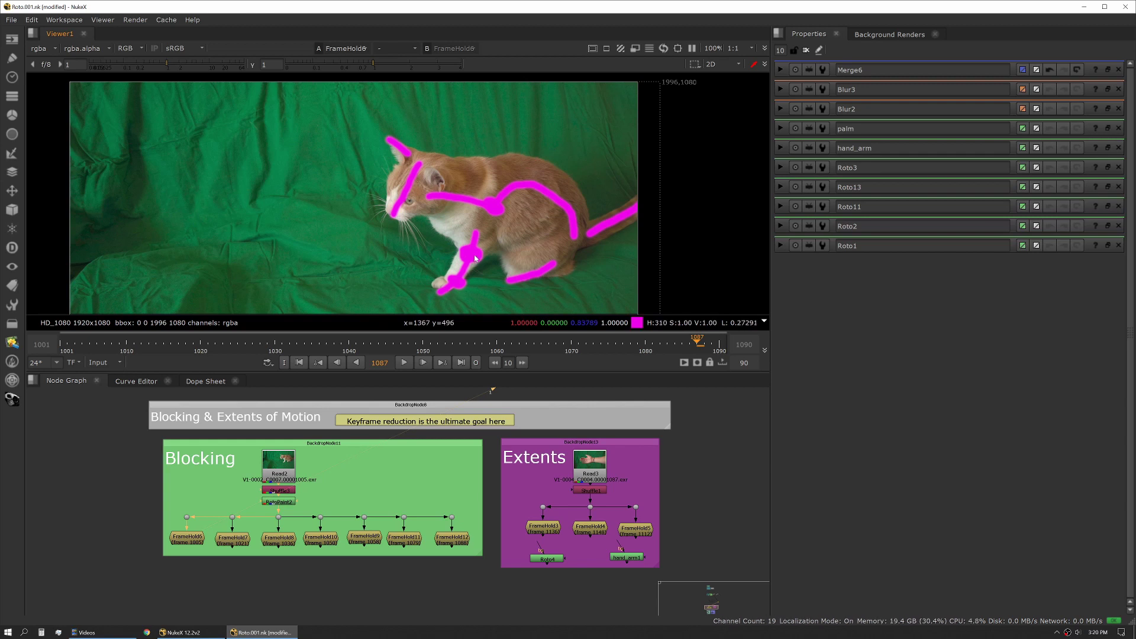
click(239, 542)
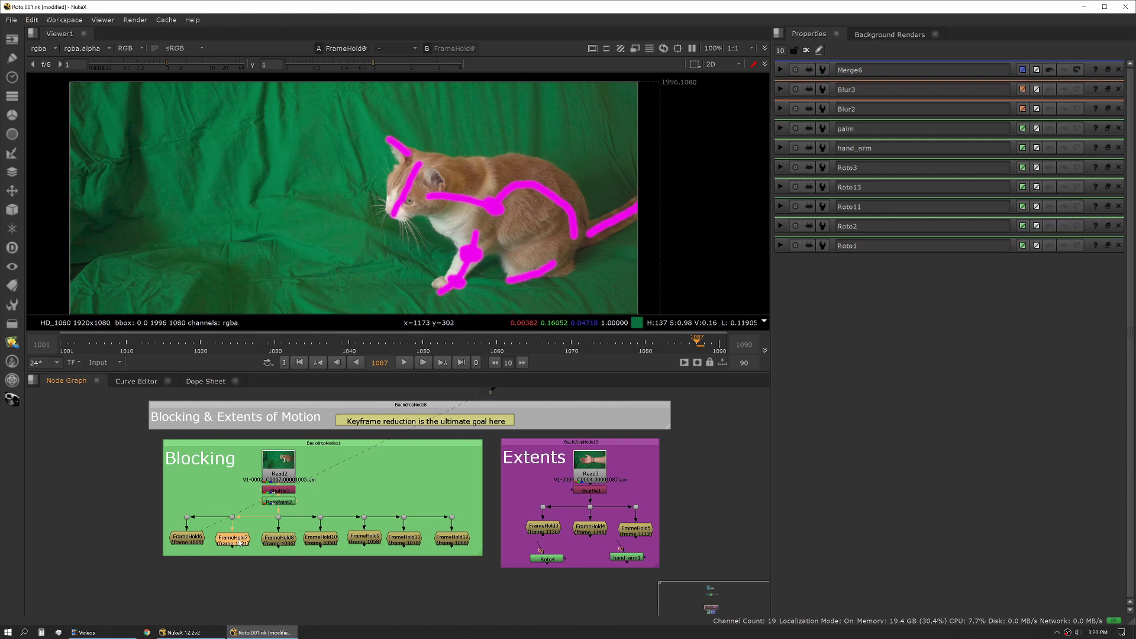
key(1)
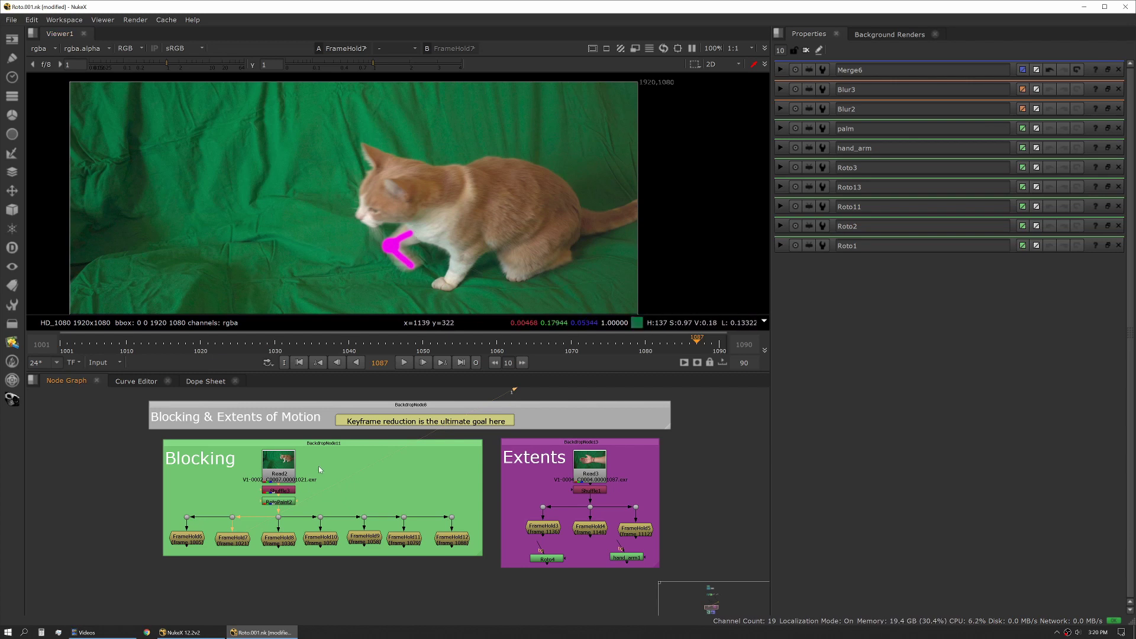
click(279, 540)
key(1)
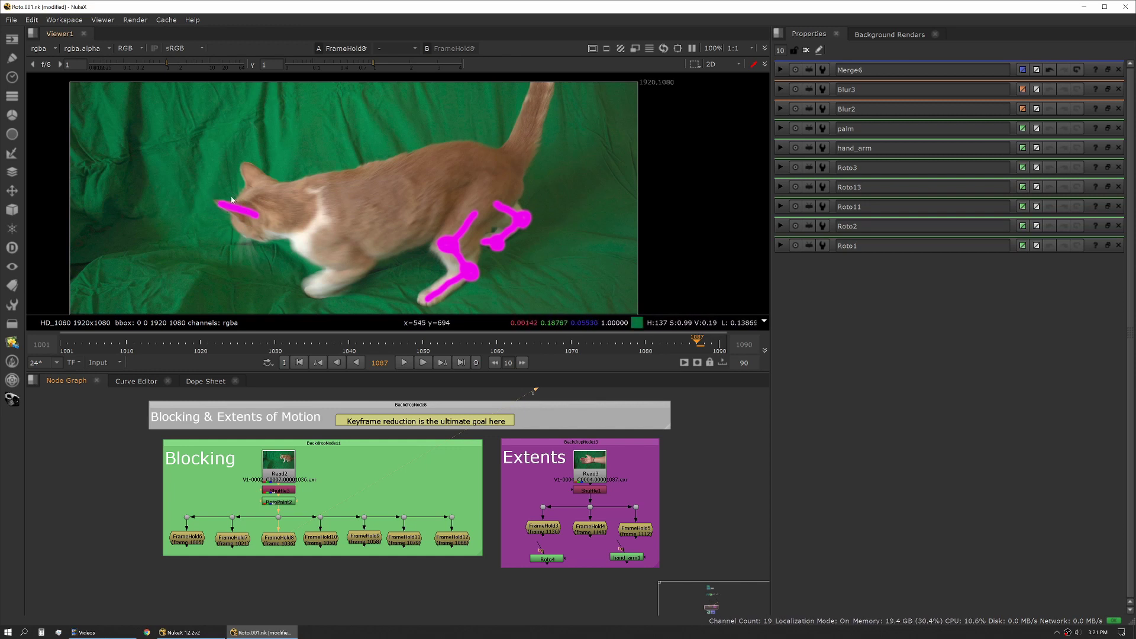
- View the remaining Blocking held frames, FrameHold10, FrameHold9, FrameHold11 and FrameHold12, to follow the leg, paw and tail marks
click(319, 539)
key(1)
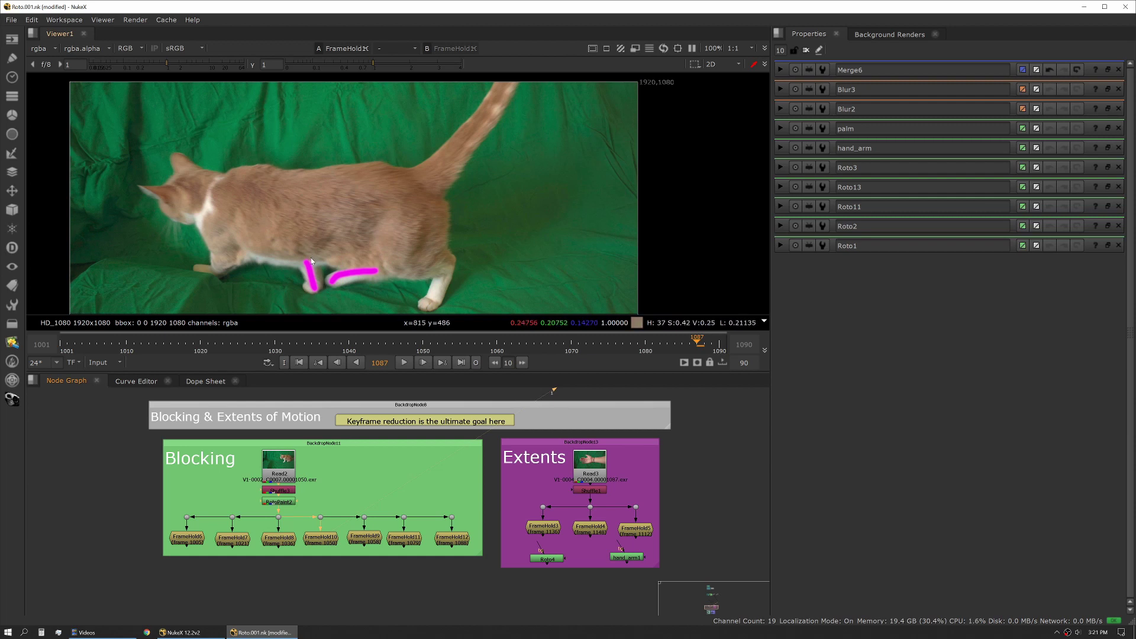
key(1)
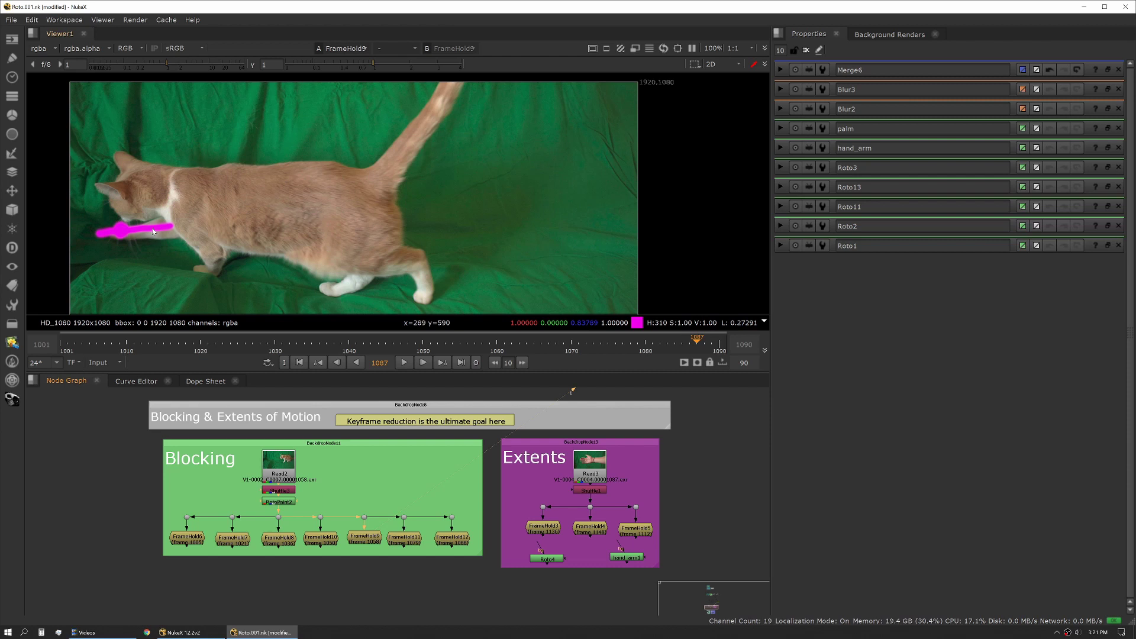
key(1)
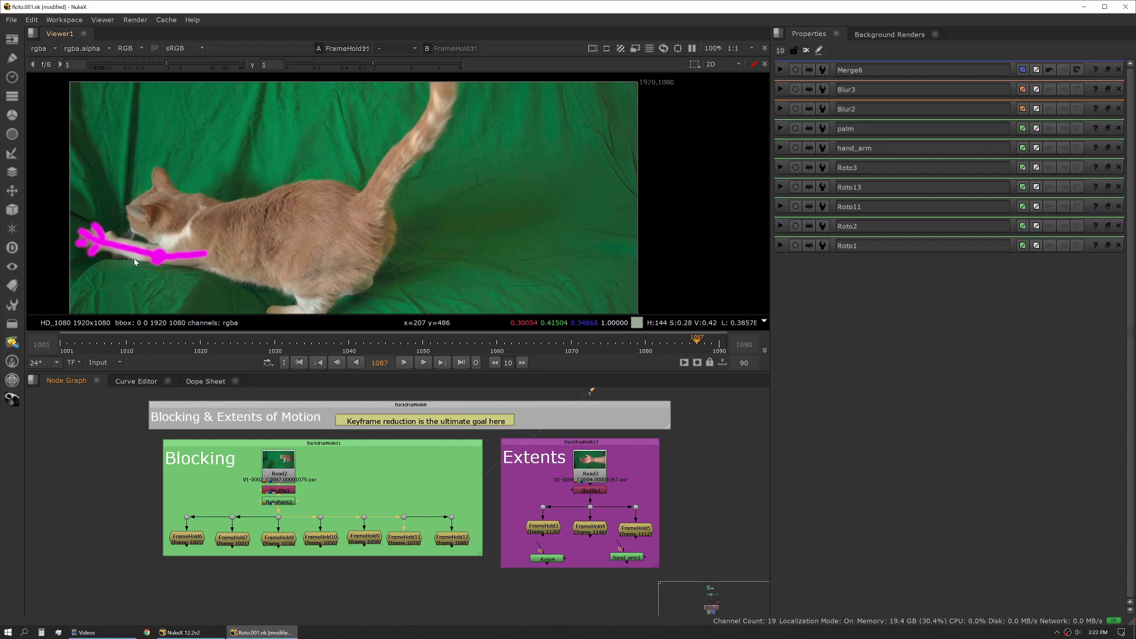
click(457, 540)
key(1)
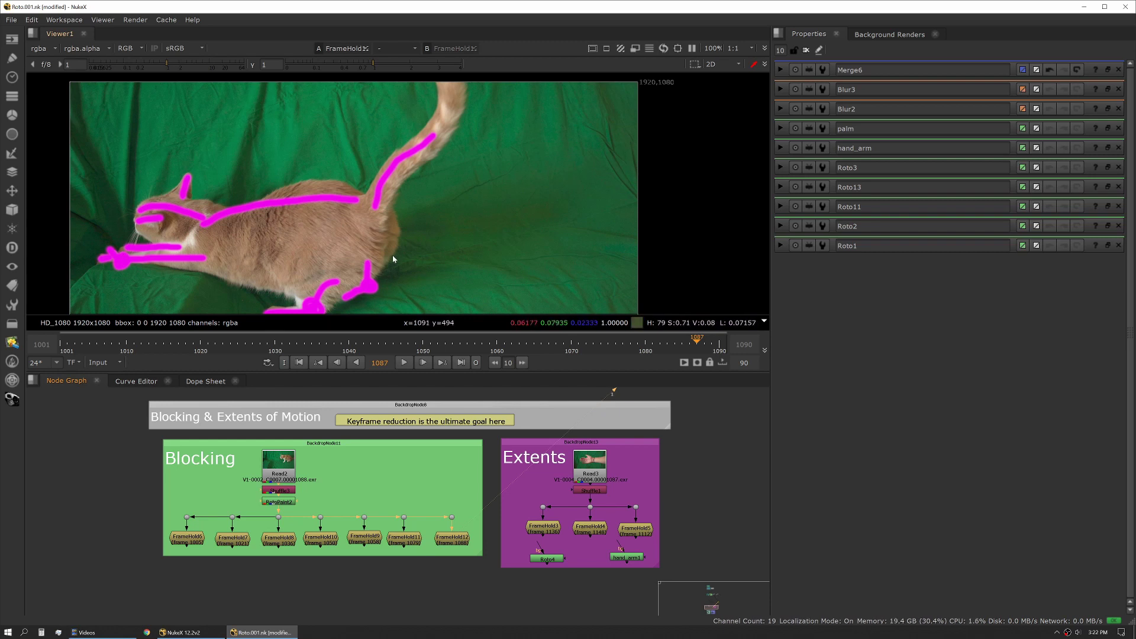
- In the Extents group, view the Shuffle1 hand plate and compare the hand poses of FrameHold3, FrameHold4 and FrameHold5
middle_drag(645, 504, 547, 514)
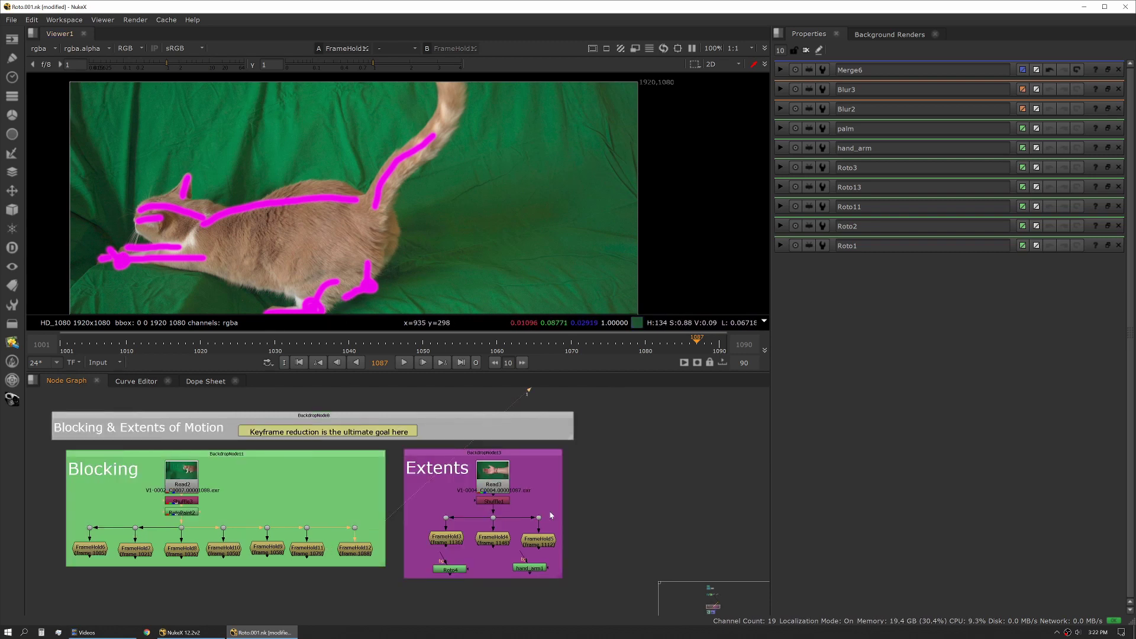
click(491, 507)
key(1)
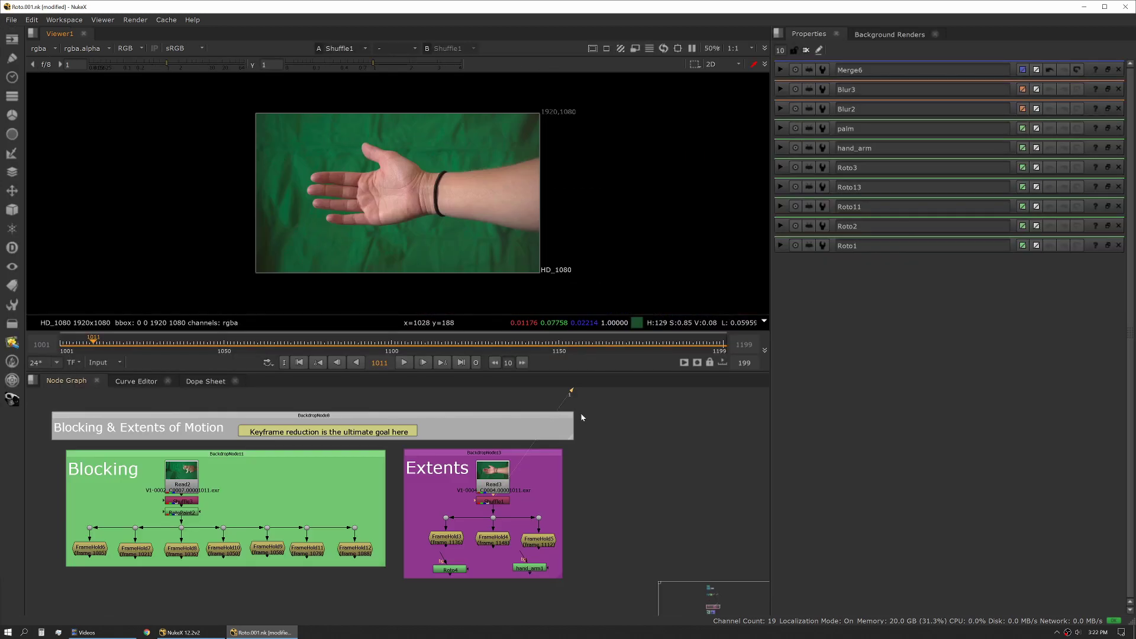
click(450, 540)
key(1)
scroll(350, 184, up, 5)
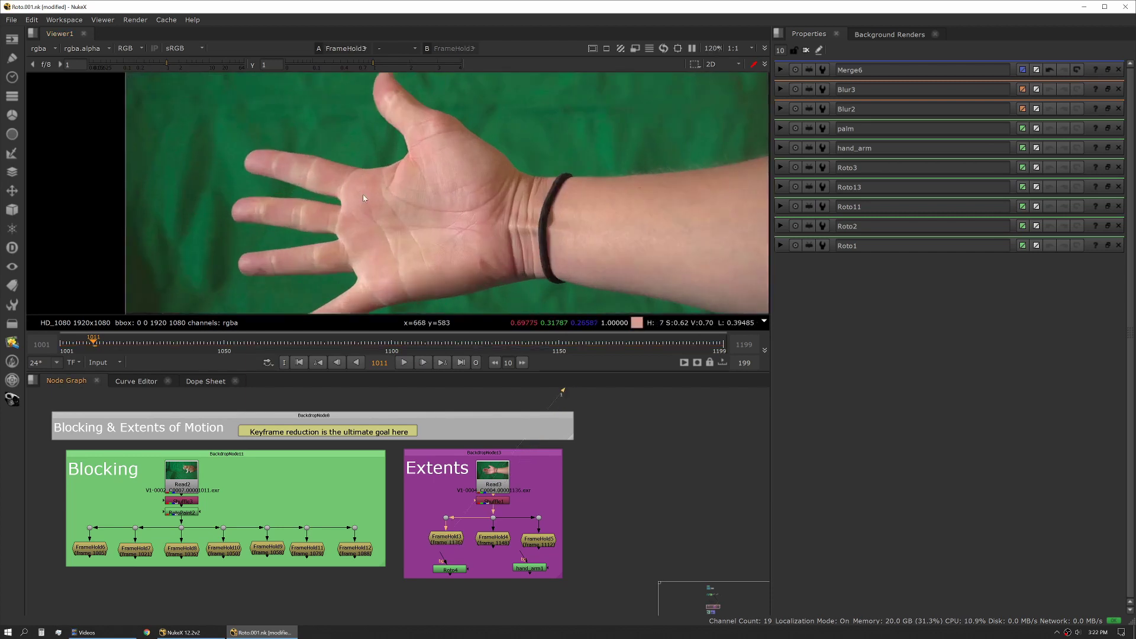
scroll(363, 198, down, 2)
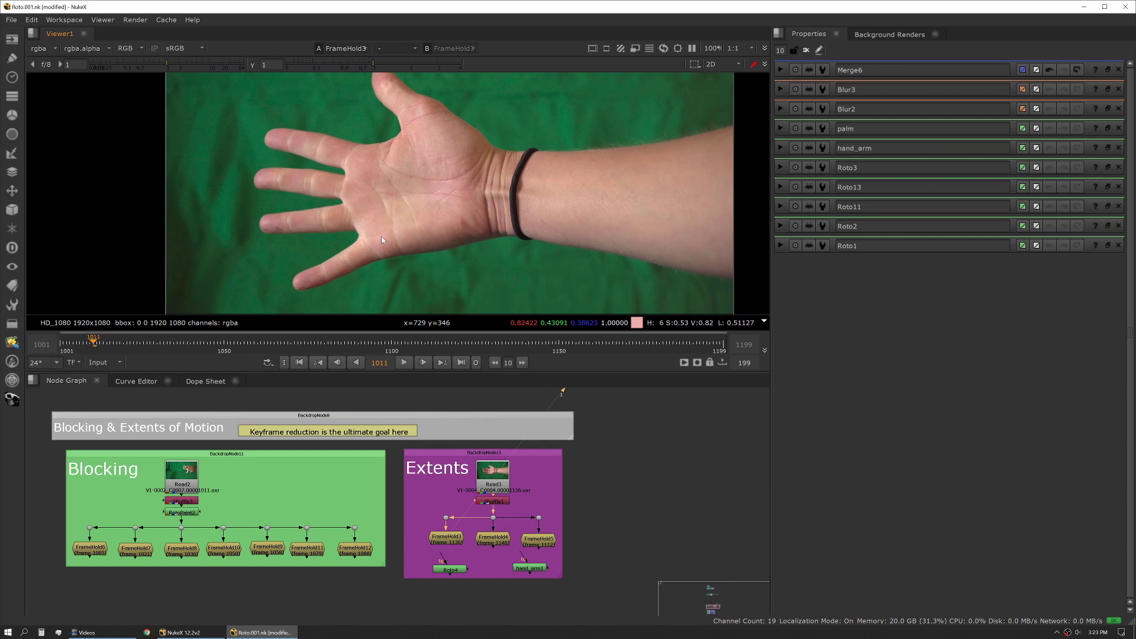
click(493, 540)
key(1)
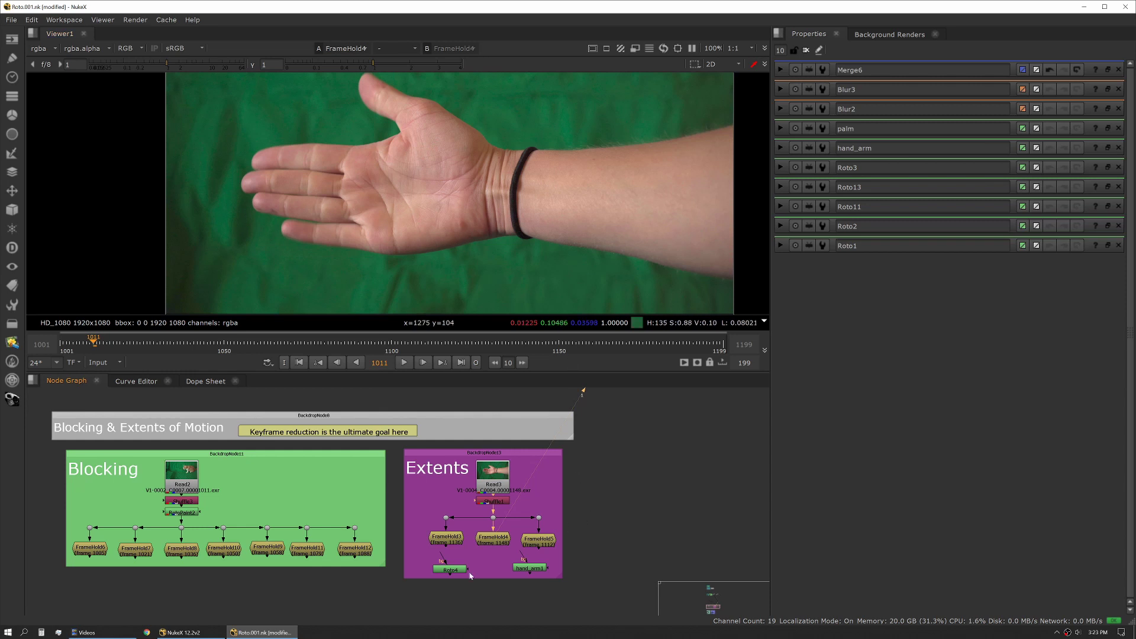
click(543, 545)
key(1)
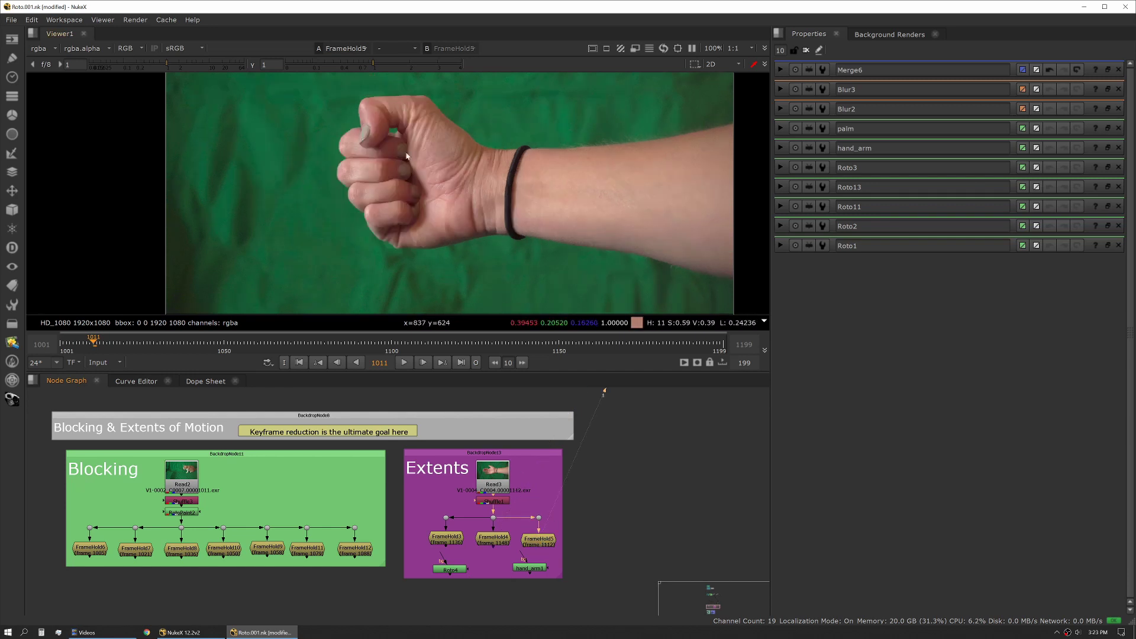
- View Roto4's matte, open its properties, go to frame 1136, and show the single Bezier1 shape's points
click(448, 571)
key(1)
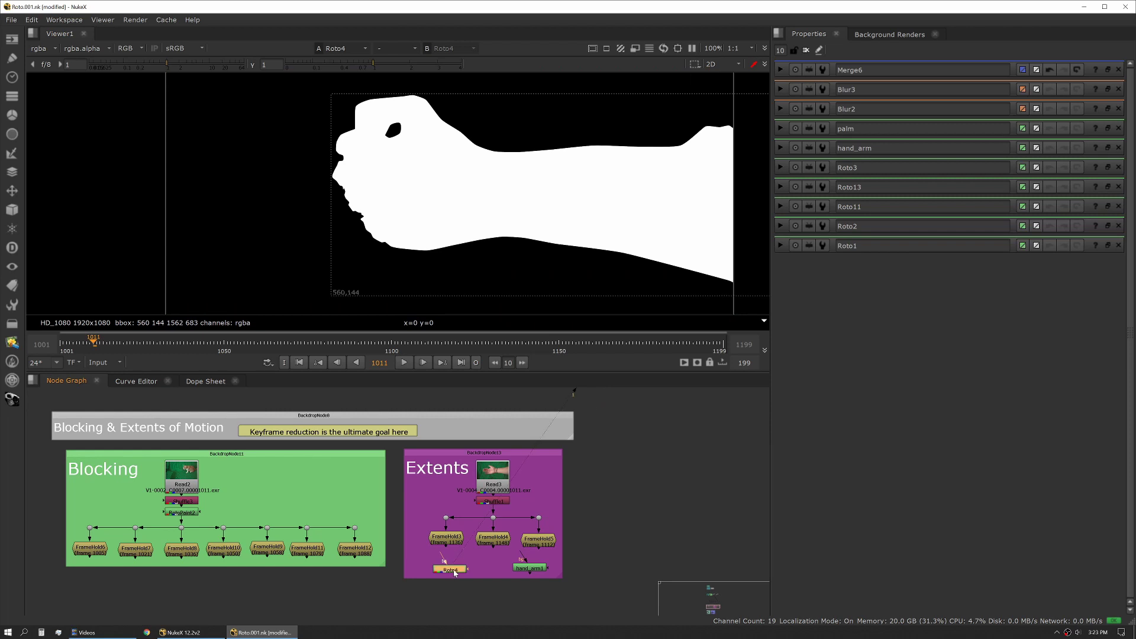
double_click(450, 570)
drag(470, 344, 514, 345)
click(380, 144)
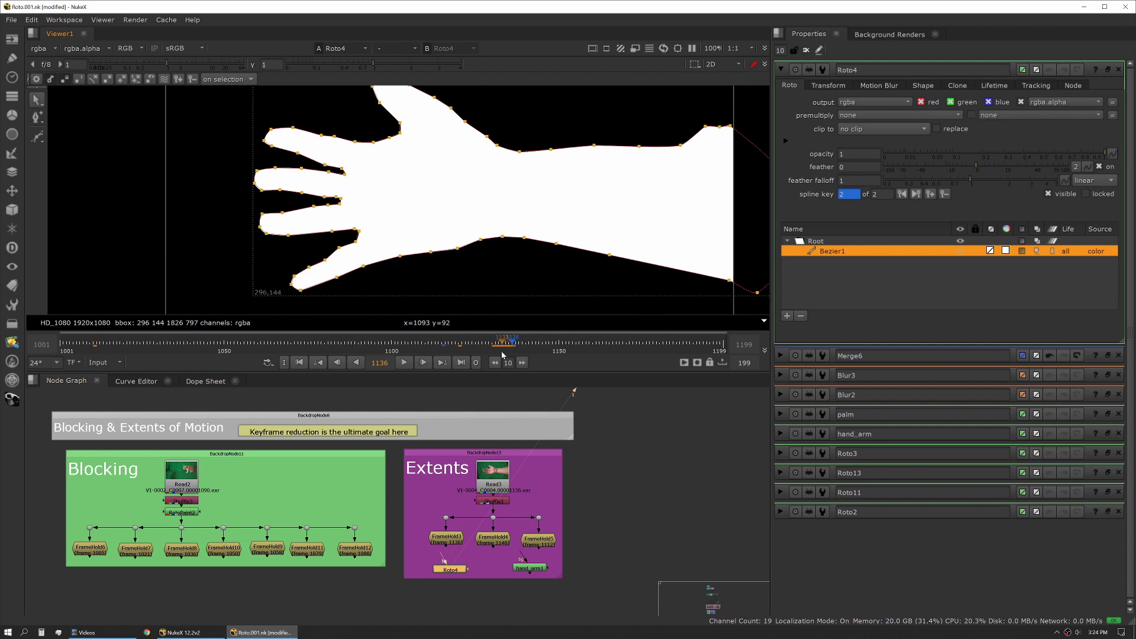
- Compare the fist pose held by FrameHold5 with Roto4's open-hand matte
click(538, 540)
key(1)
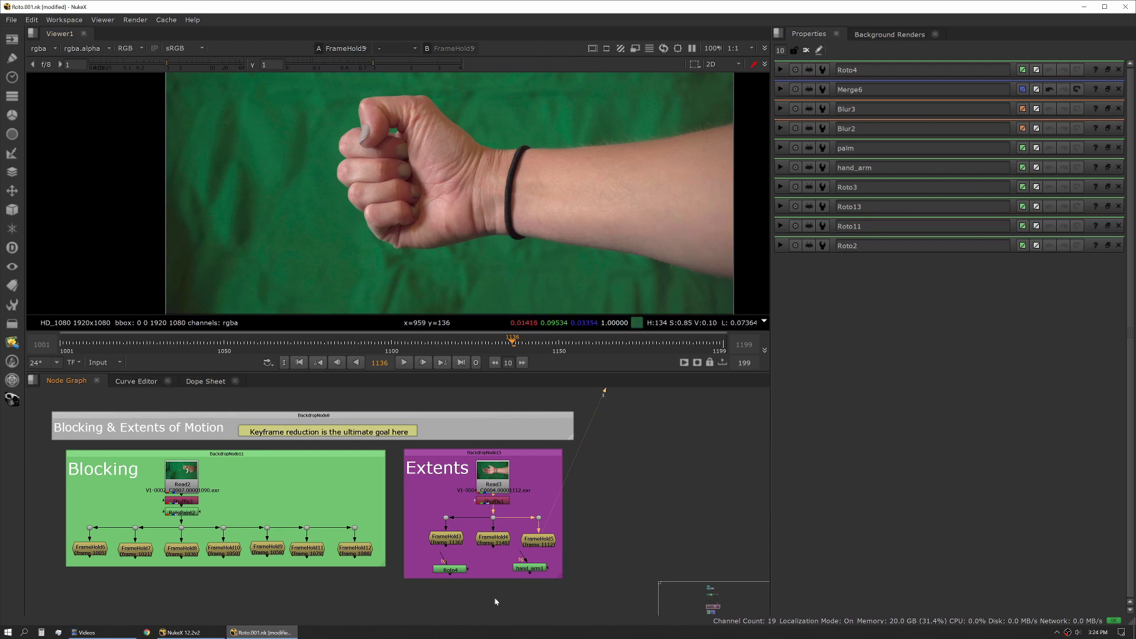
click(457, 571)
key(1)
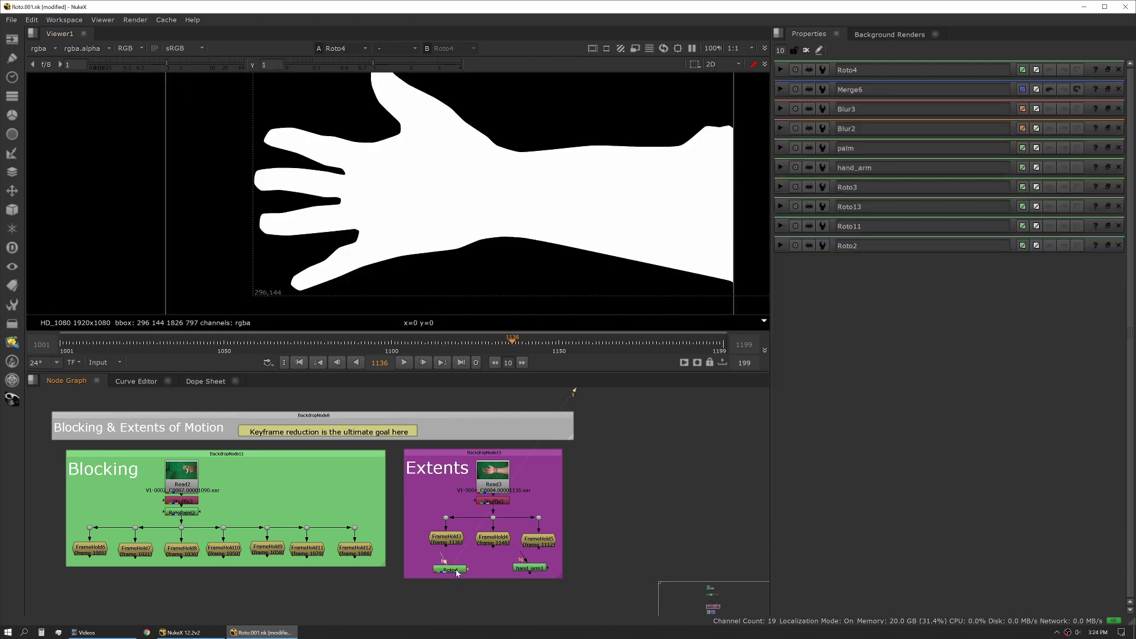
- Show Roto4's Bezier1 shape over the Shuffle1 plate at frame 1116 and examine its points along the fist
click(500, 503)
key(1)
double_click(461, 572)
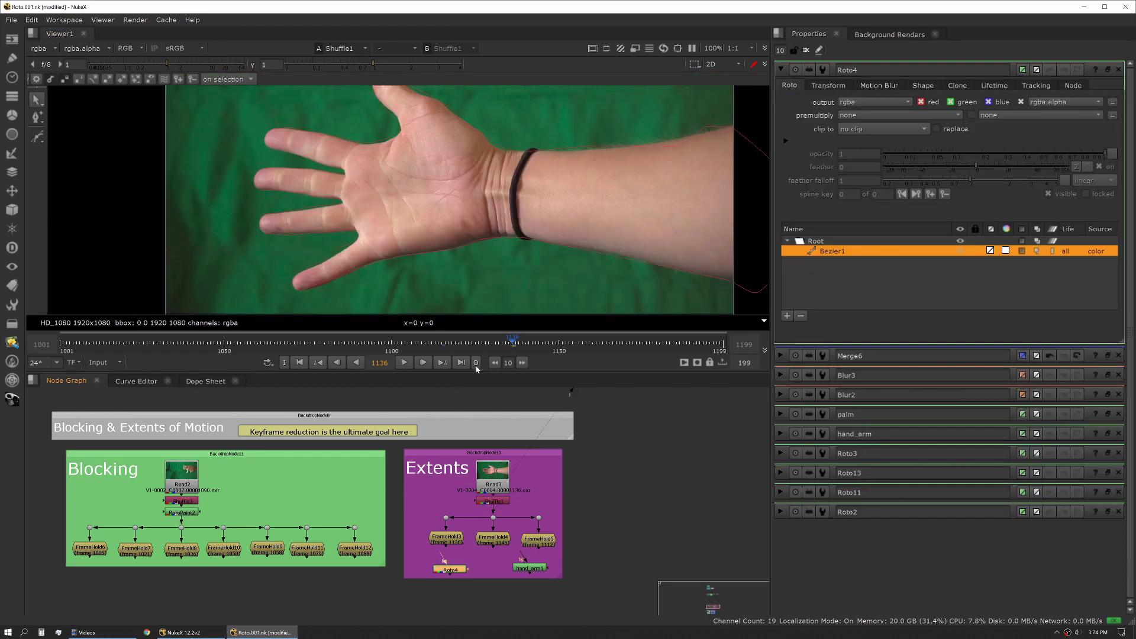
drag(510, 342, 446, 347)
click(355, 203)
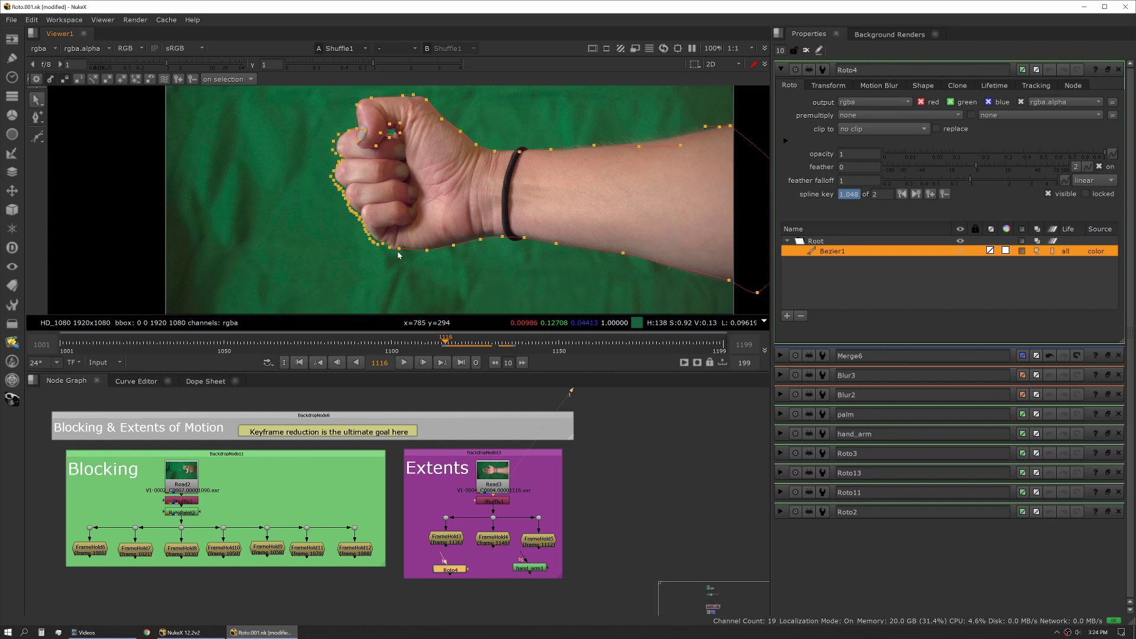
scroll(398, 254, up, 5)
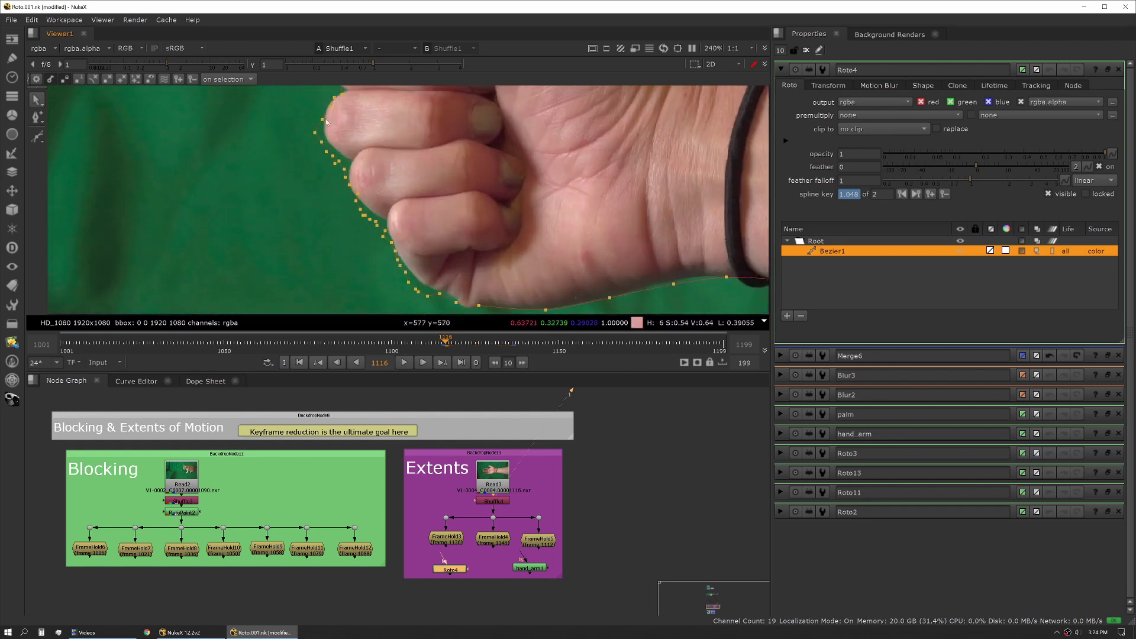
- View the hand_arm1 matte and open its properties to show its separate finger, palm and arm shapes
click(536, 569)
key(1)
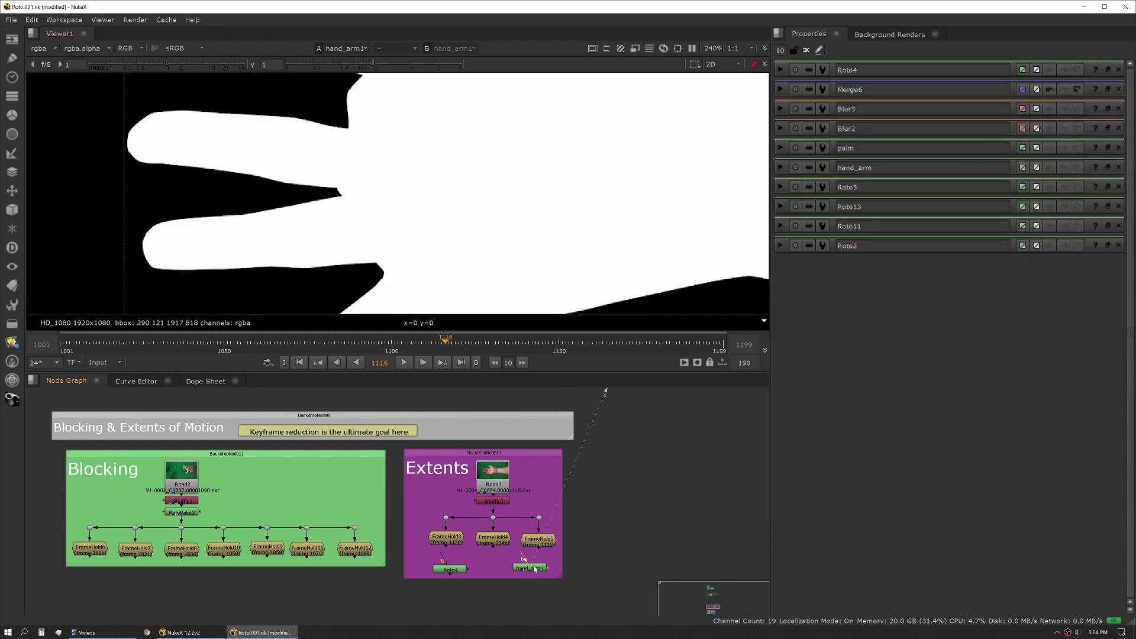
double_click(536, 569)
scroll(465, 253, down, 3)
middle_drag(464, 253, 421, 225)
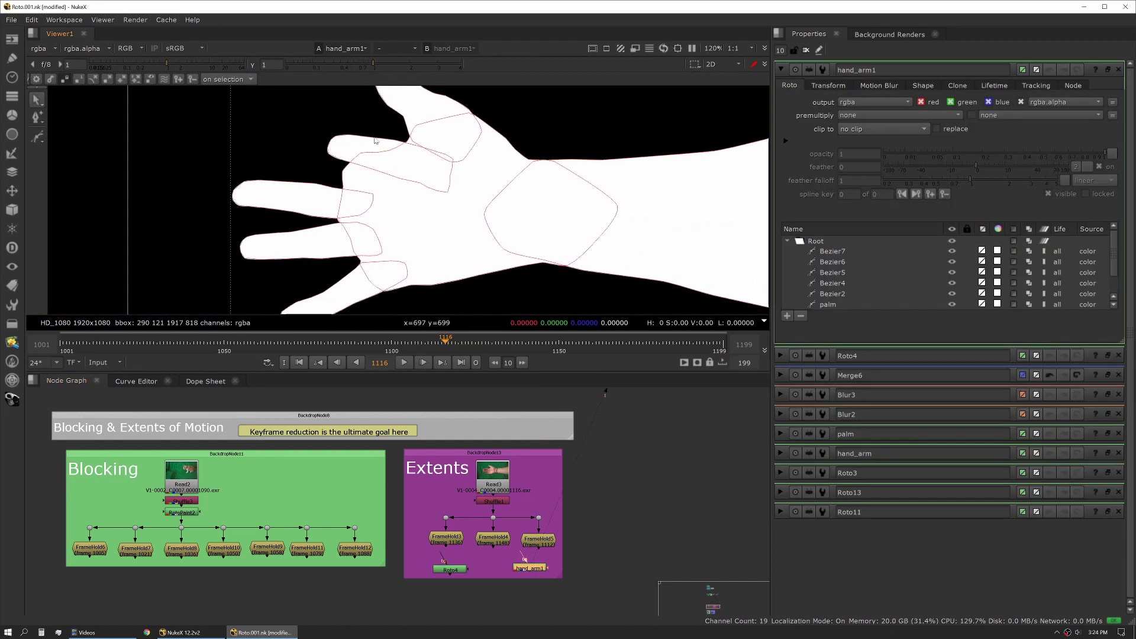
- View the Shuffle1 plate beneath hand_arm1's shapes, undo the last changes, and keep the index finger shape Bezier4 selected
drag(300, 118, 536, 206)
drag(393, 172, 356, 160)
click(500, 503)
key(1)
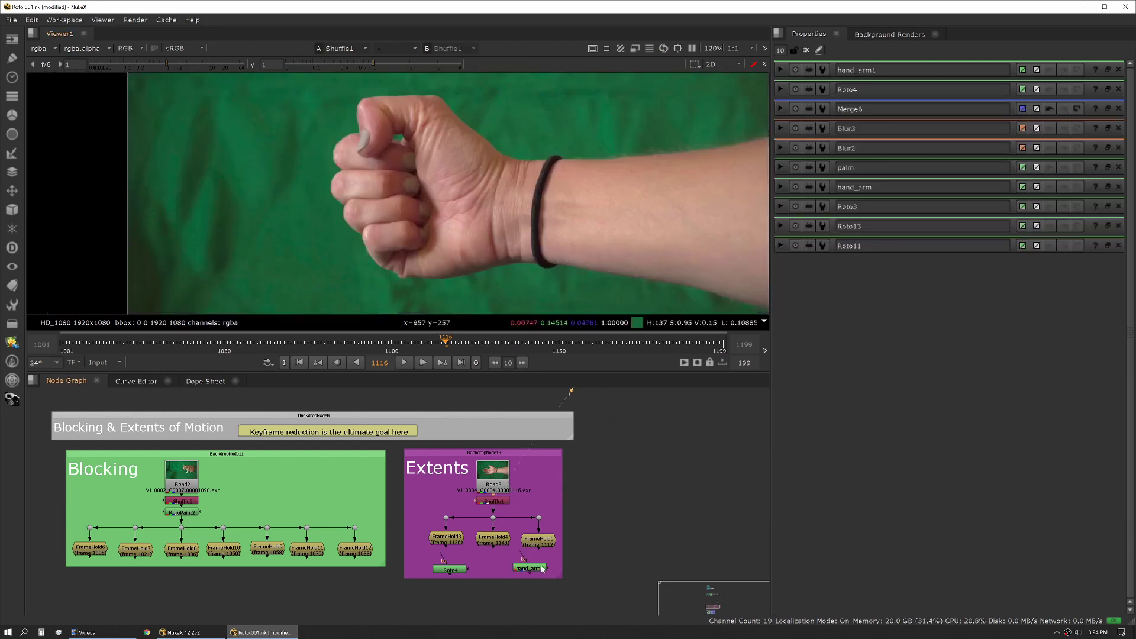
click(269, 160)
key(ctrl+z)
key(ctrl+z)
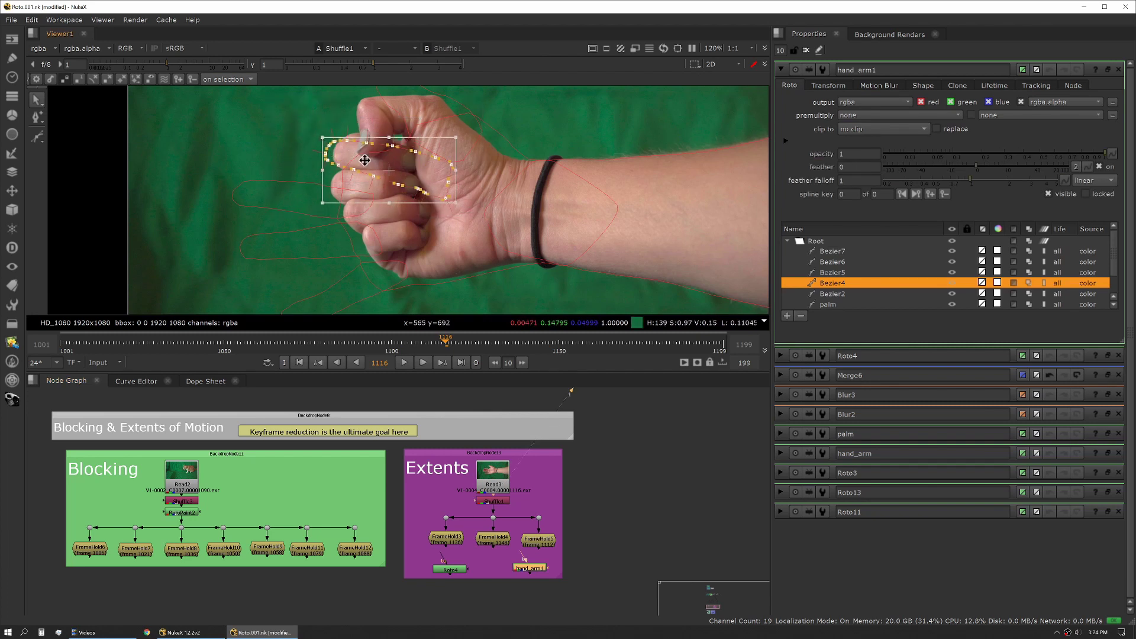
- Move Bezier4's upper points onto the outer edge of the curled index finger at frame 1116
scroll(329, 138, up, 5)
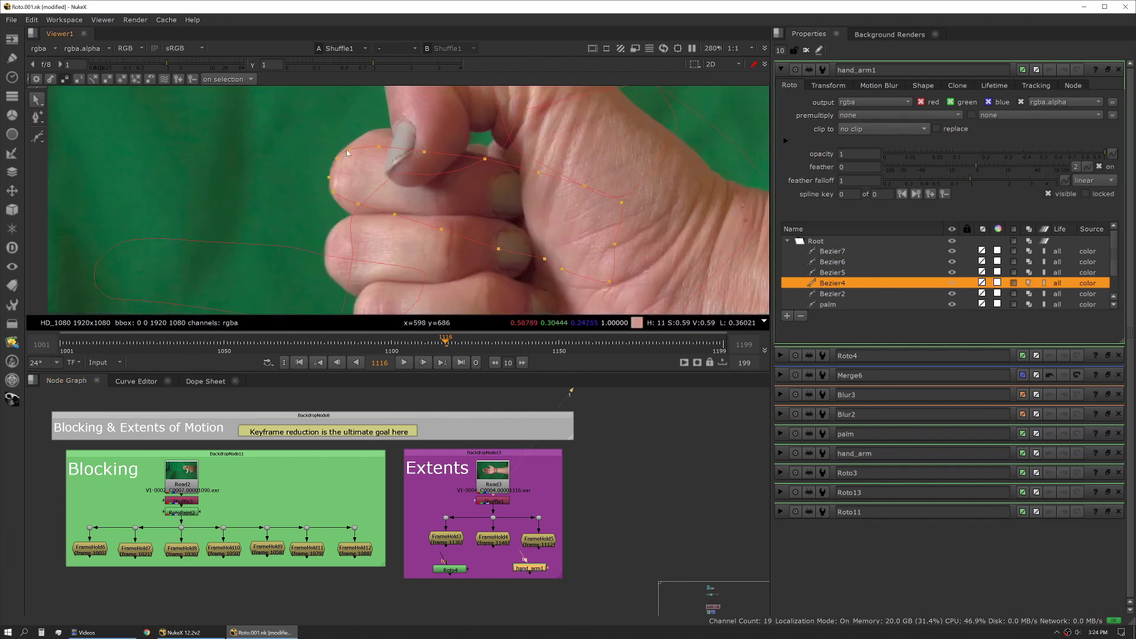
drag(376, 150, 381, 132)
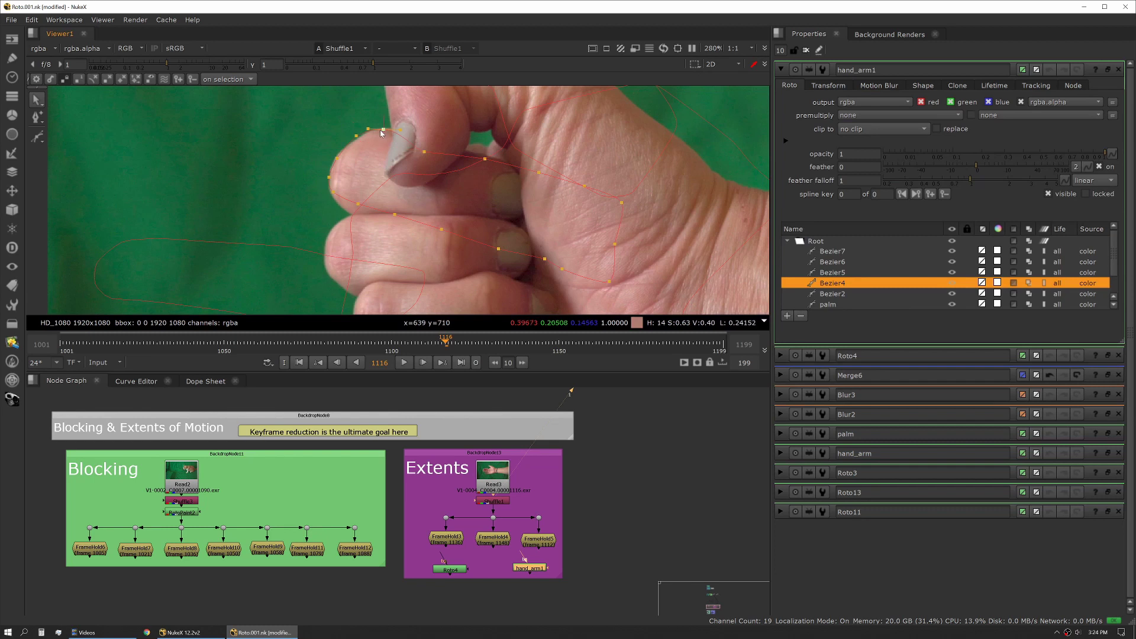